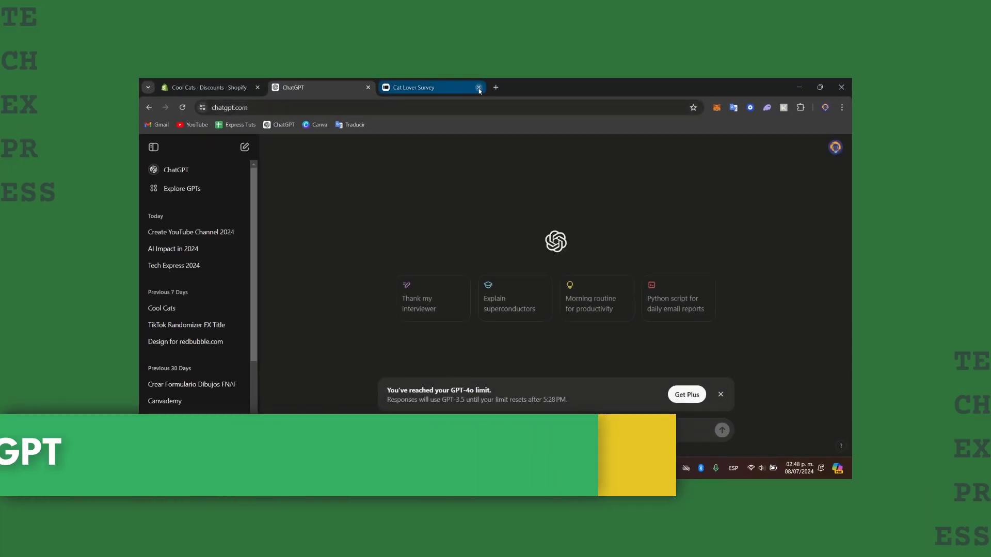
Step: Close the Cat Lover Survey tab, hide the sidebar, and dismiss the GPT-4o limit notice
left_click(478, 88)
left_click(154, 148)
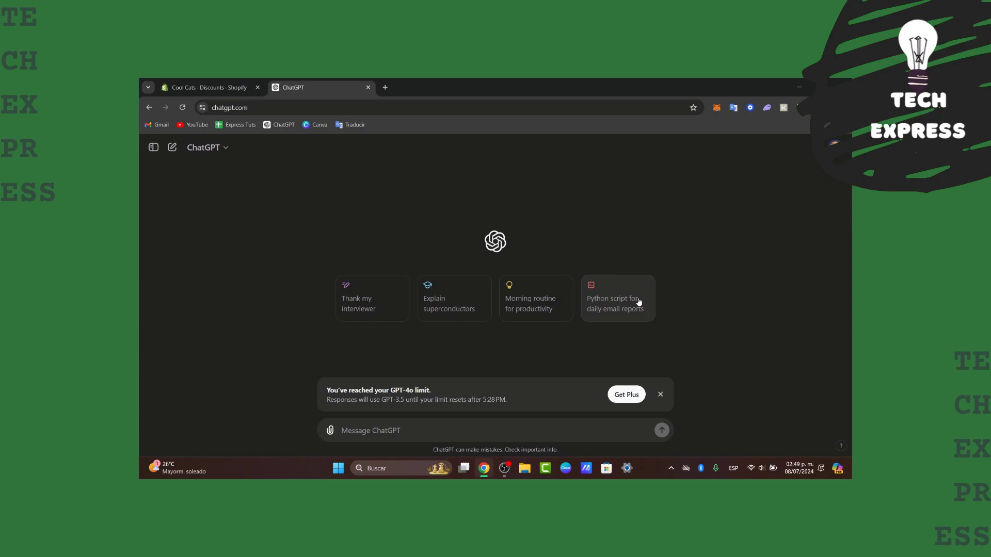
left_click(660, 395)
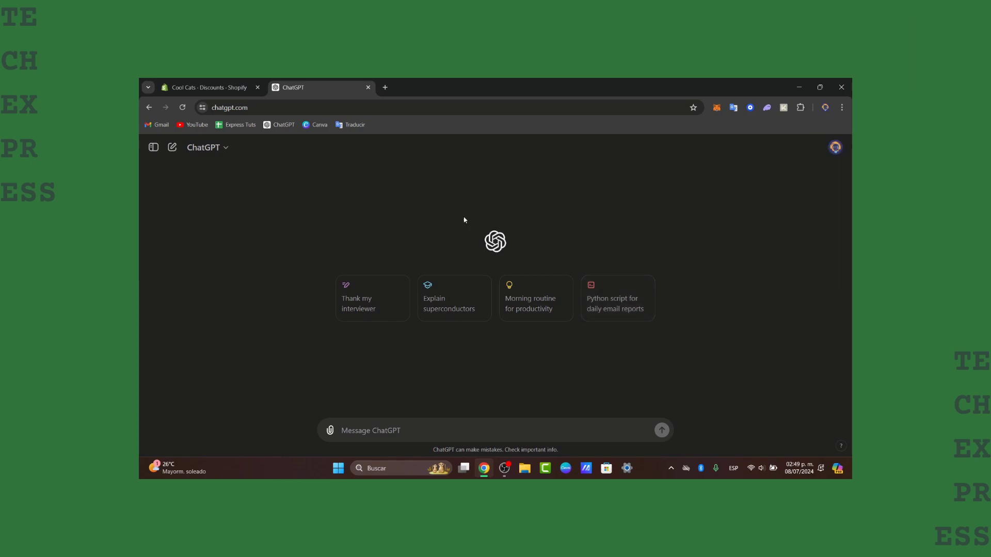
left_click(199, 154)
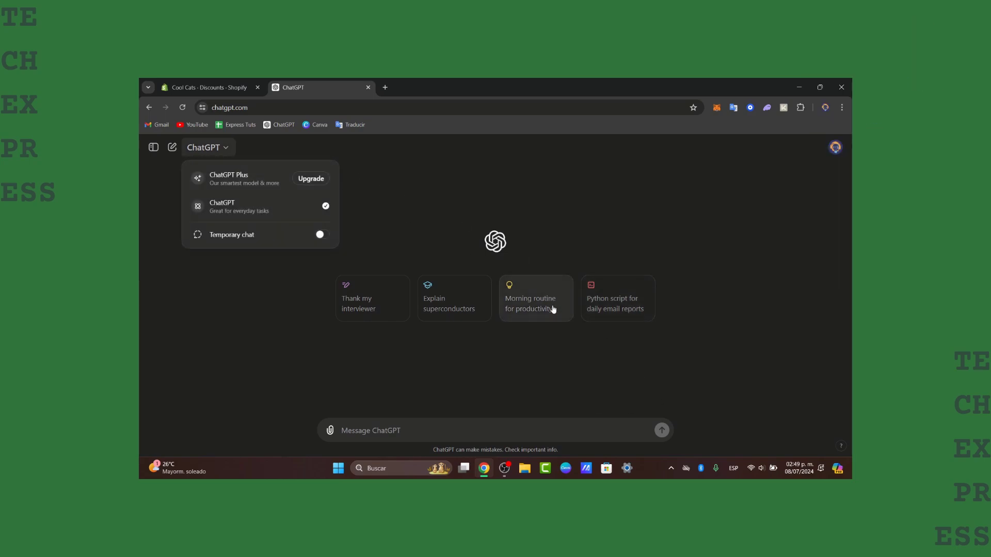
left_click(374, 164)
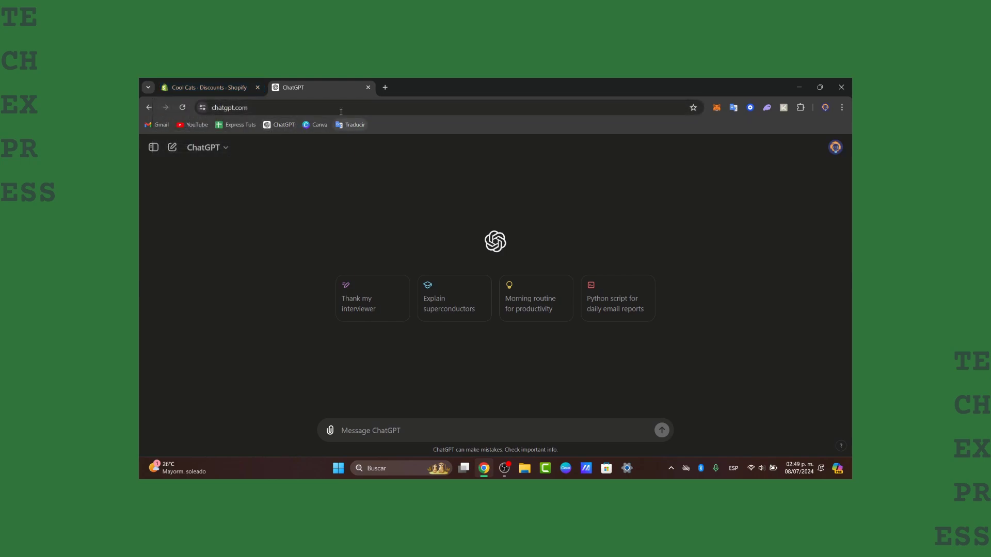
Step: Search 'open ai' in a new tab to reach openai.com and scroll down its homepage
left_click(384, 88)
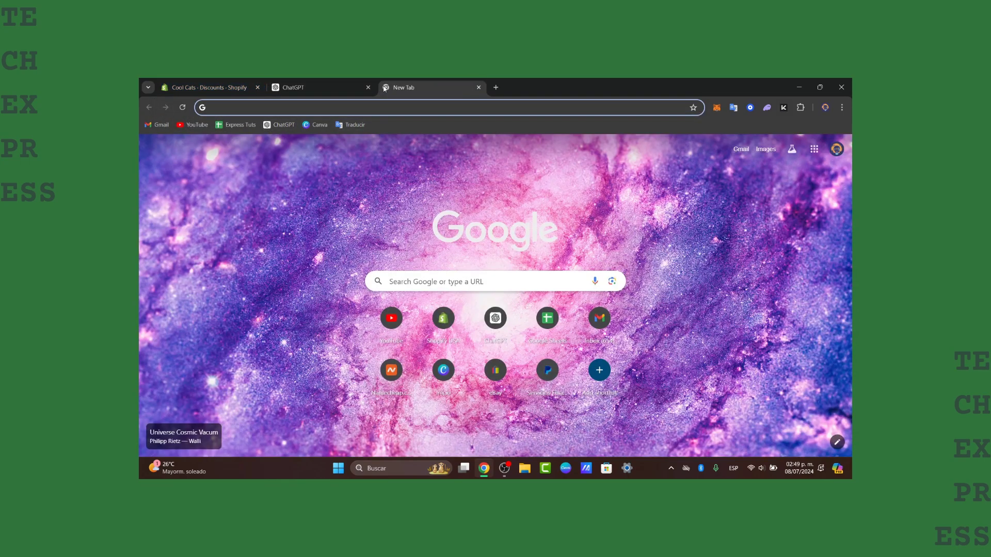
type("open ai")
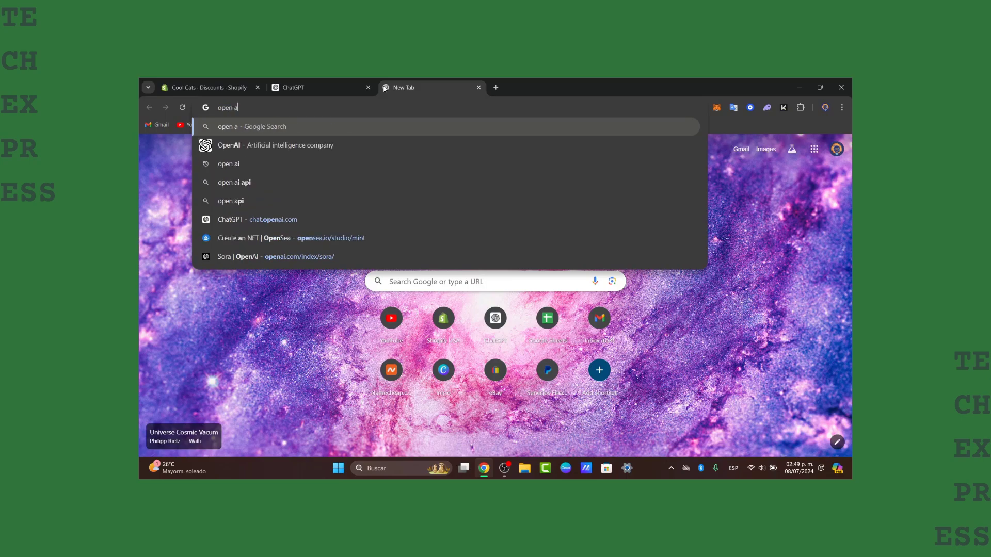
key("Return")
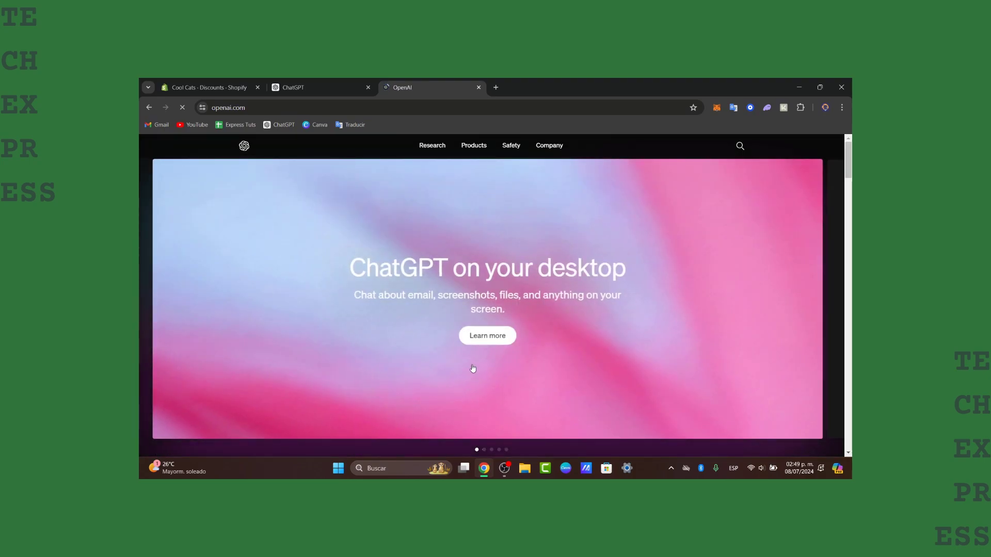
scroll(479, 336, "down", 10)
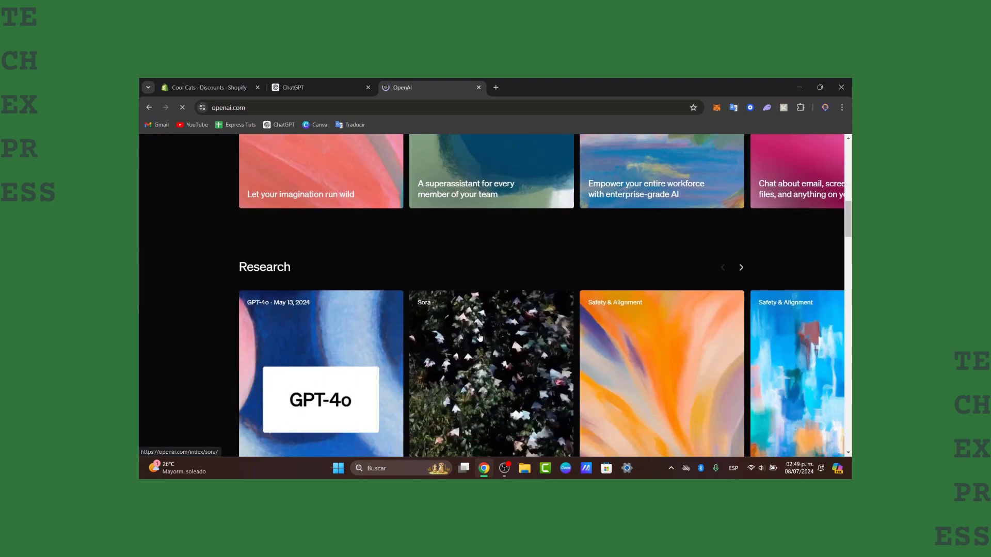
scroll(479, 337, "down", 8)
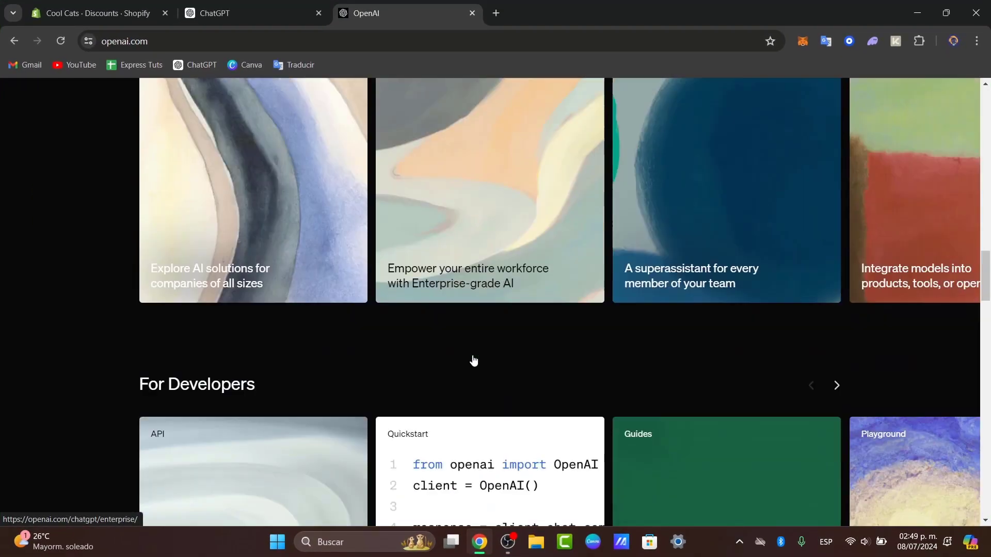
scroll(480, 335, "down", 4)
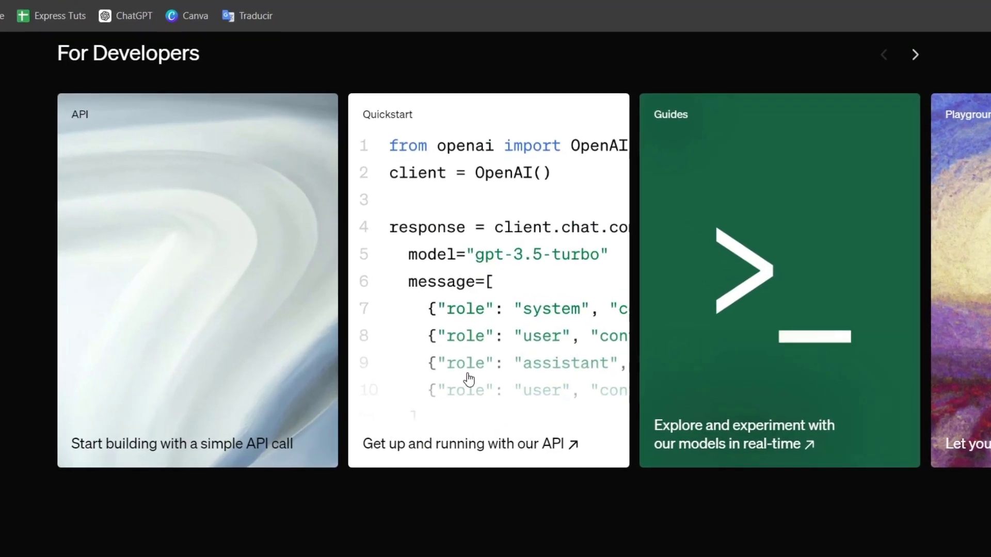
scroll(474, 360, "down", 1)
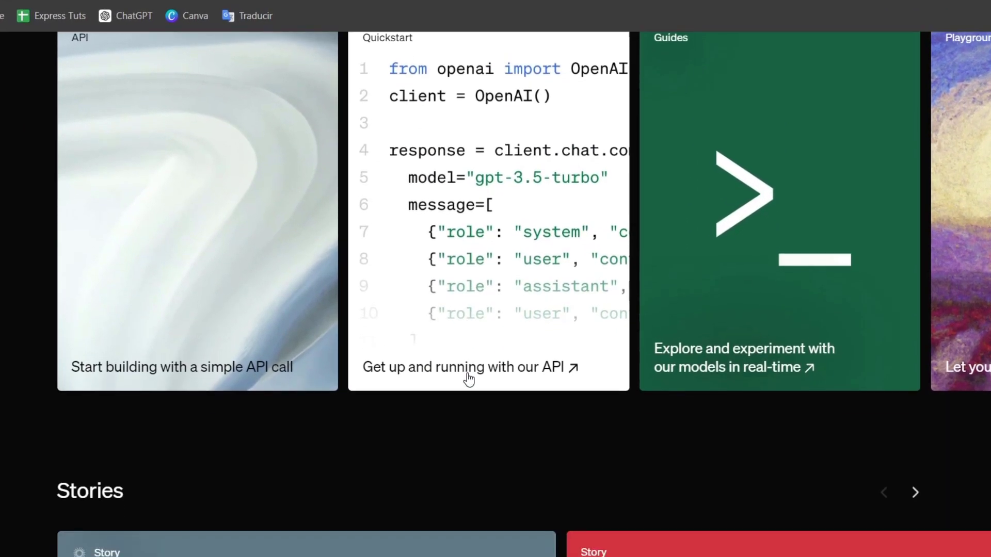
scroll(469, 379, "down", 12)
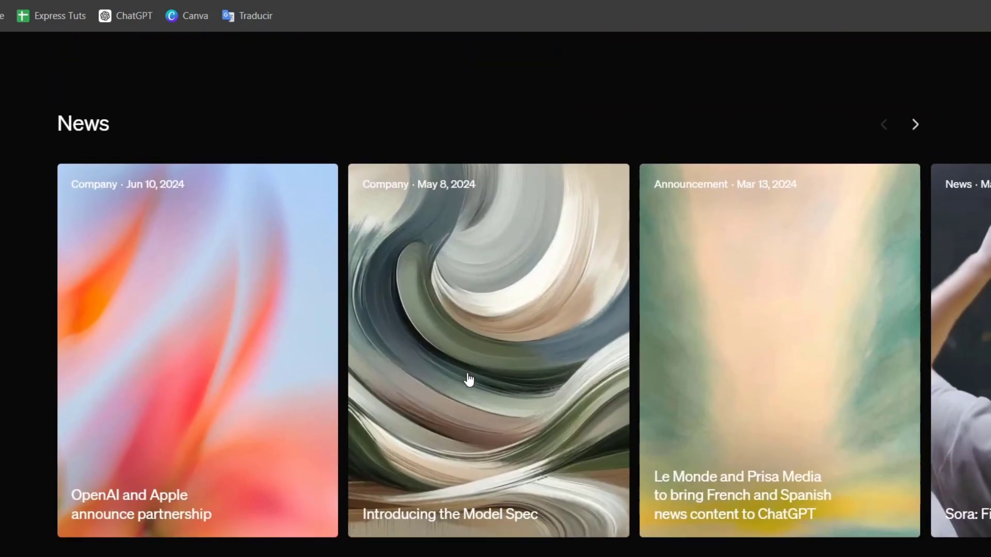
scroll(468, 378, "down", 6)
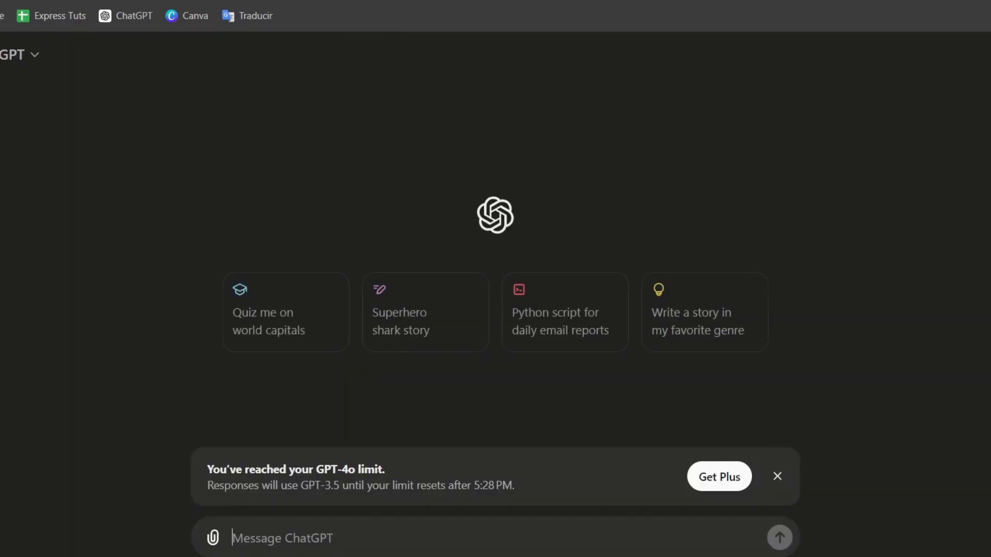
Step: Open and close the account menu, then show the ChatGPT model dropdown list
left_click(988, 55)
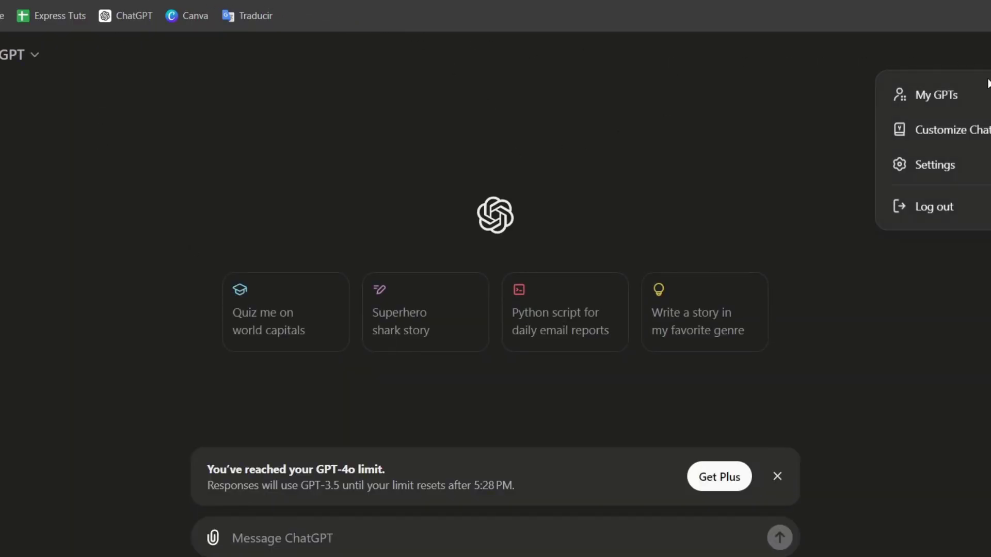
left_click(643, 89)
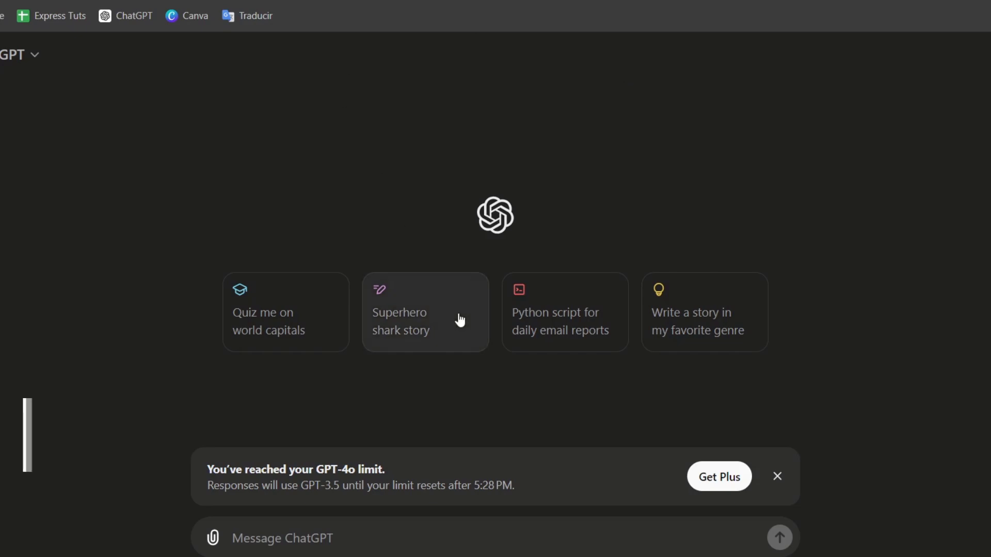
left_click(10, 58)
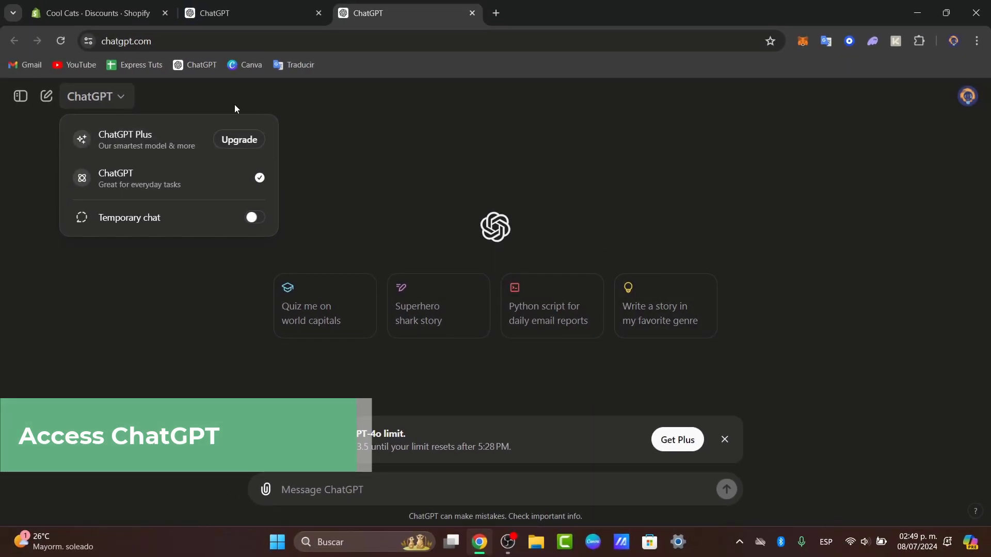
Step: Open Upgrade your plan and highlight each Plus feature, from 5x GPT-4o messages to custom GPTs
left_click(229, 140)
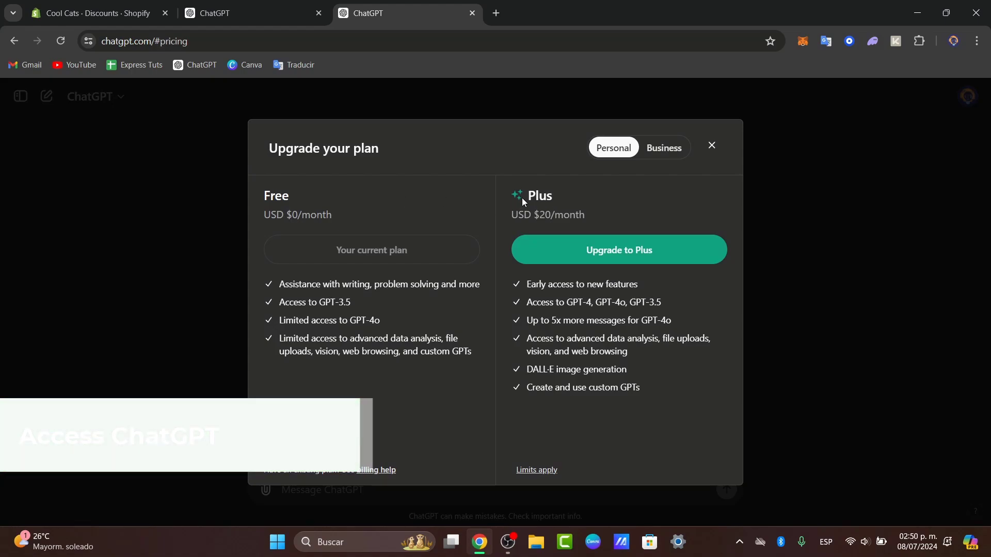
left_click_drag(524, 197, 565, 217)
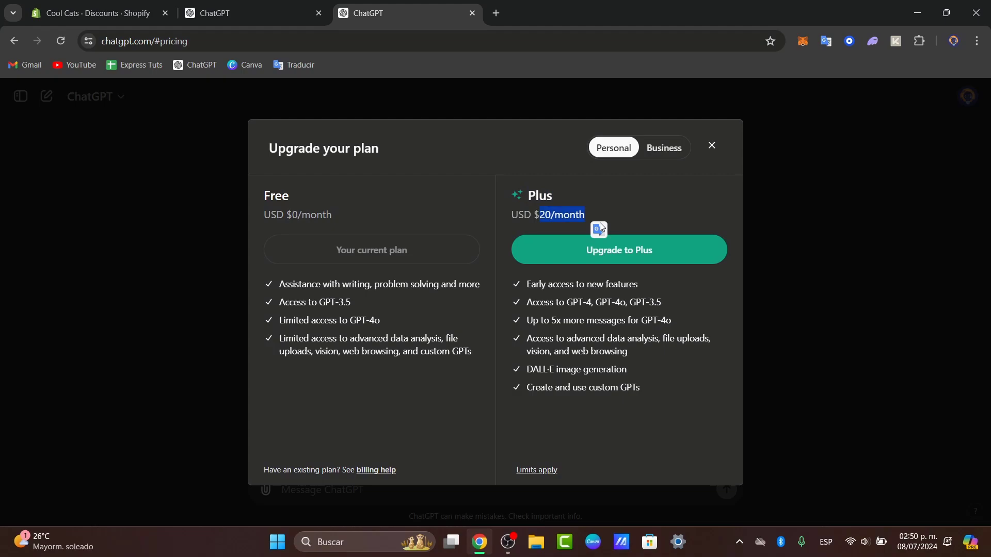
left_click_drag(566, 302, 670, 298)
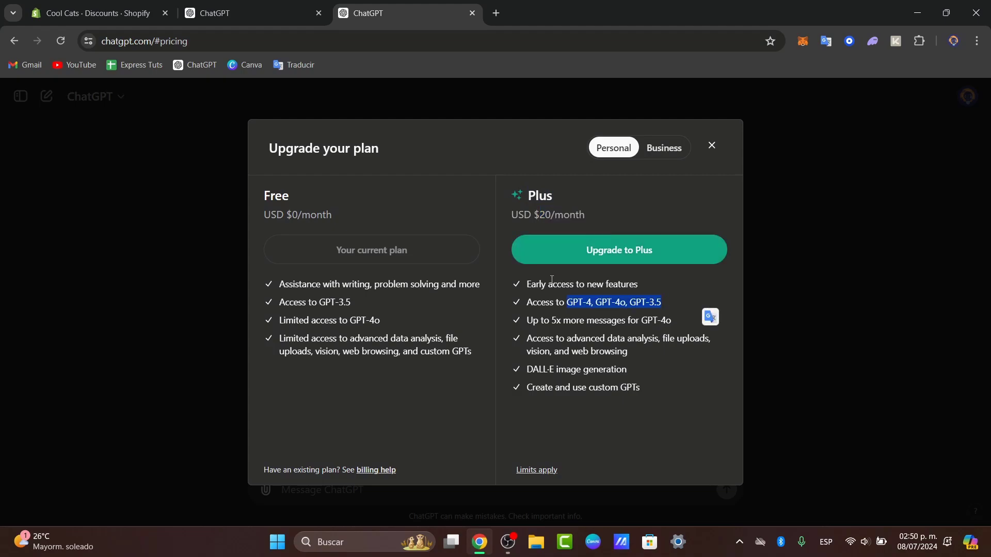
left_click_drag(551, 284, 666, 280)
left_click_drag(553, 320, 674, 321)
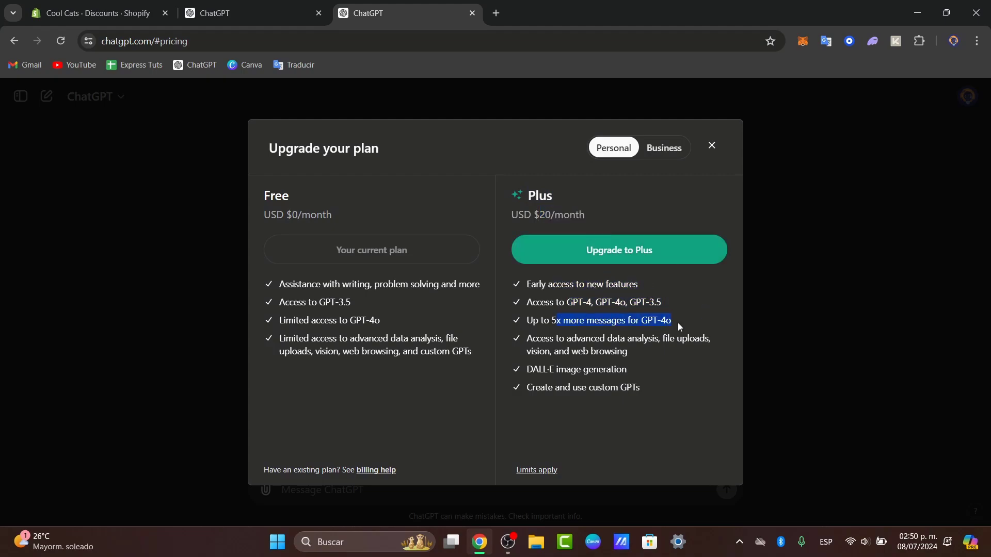
left_click_drag(585, 338, 622, 339)
left_click_drag(566, 369, 645, 373)
left_click_drag(546, 387, 667, 392)
Step: Choose Upgrade to Plus to load the $20.00/month checkout page
left_click(636, 256)
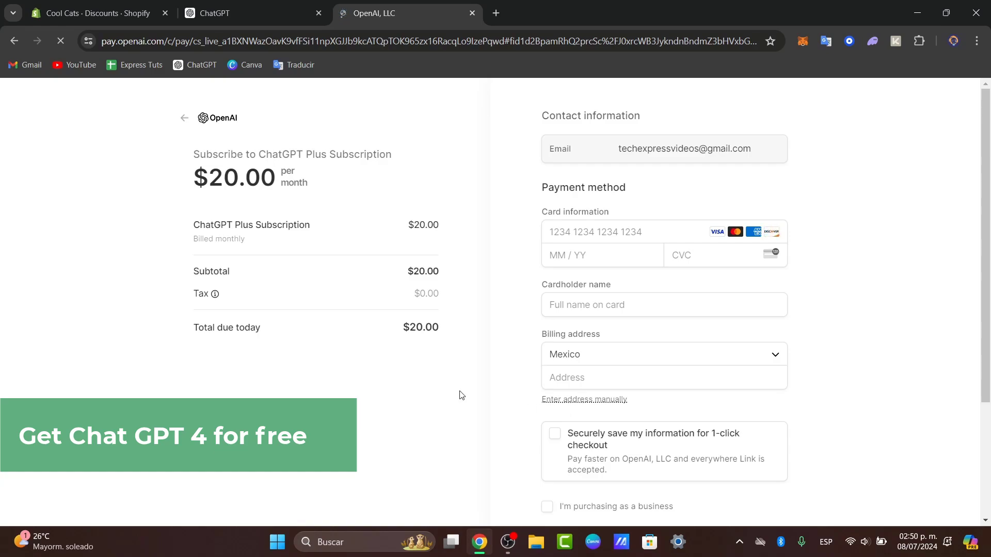
Step: Search Google for 'copliot' in a new tab and open the Microsoft Copilot site
left_click(496, 13)
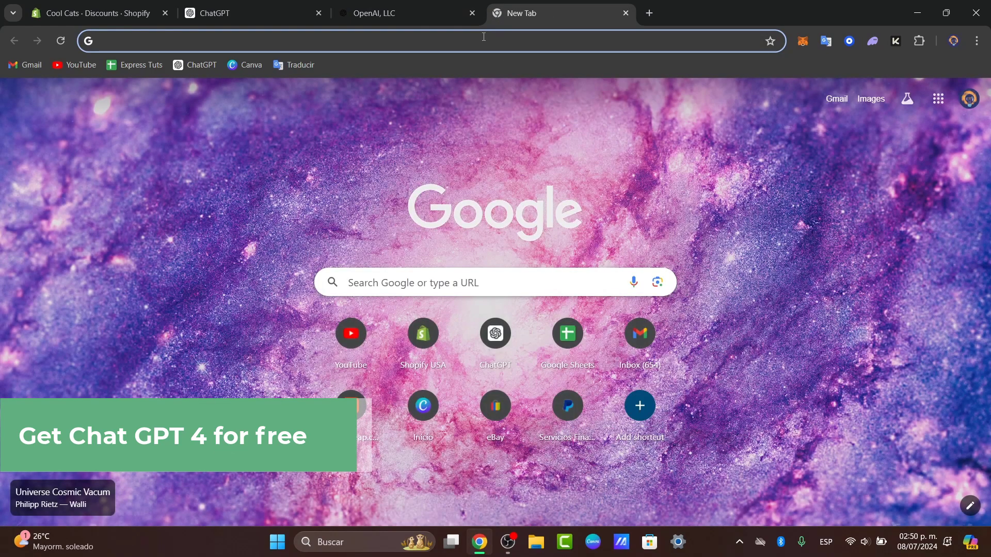
left_click(484, 37)
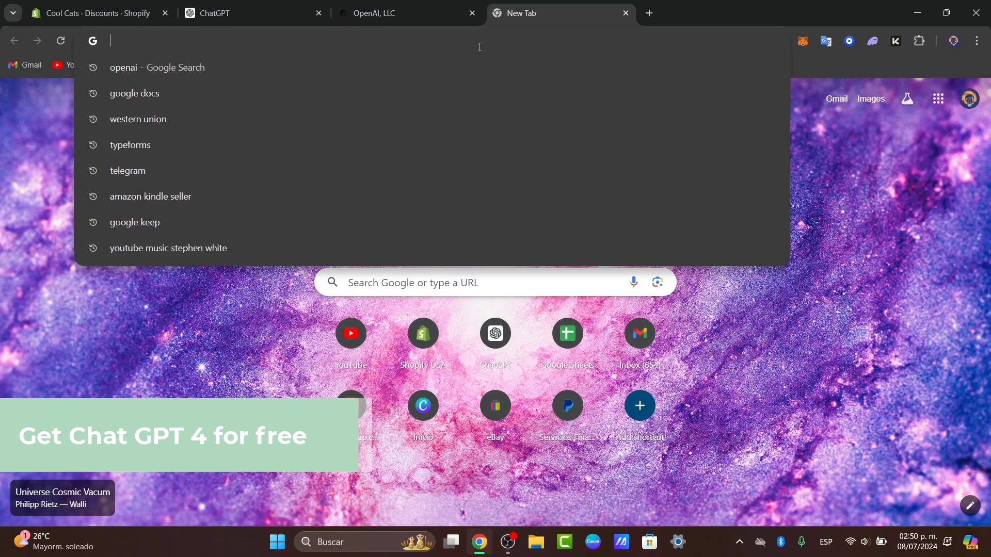
type("copliot")
key("Return")
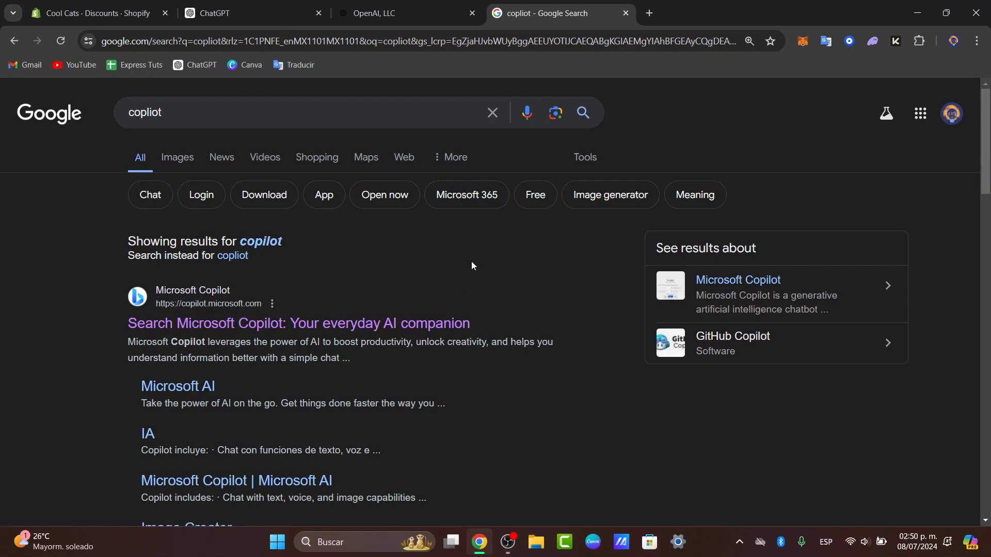
left_click(450, 325)
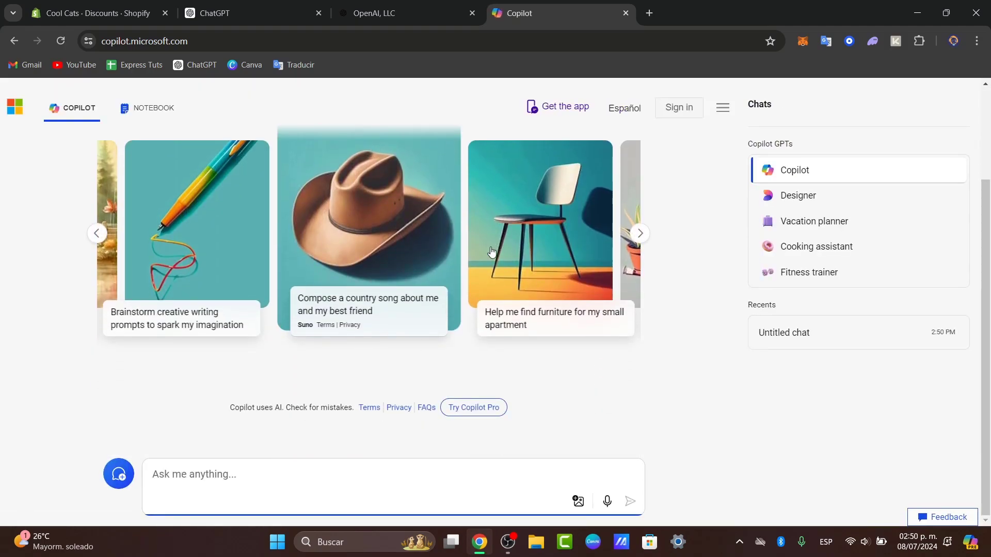
Step: Back out of the OpenAI checkout, close the duplicate ChatGPT tab, and return to Copilot
left_click(441, 7)
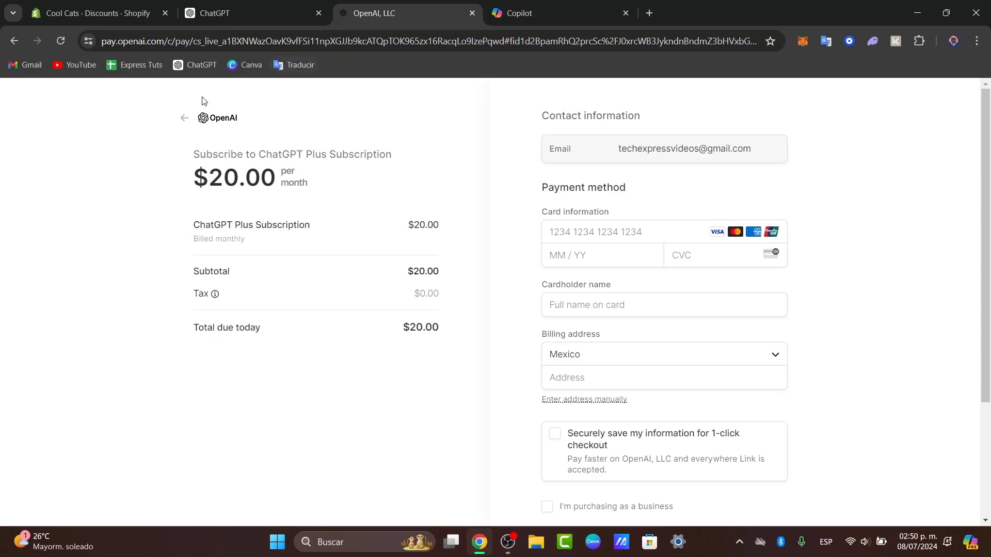
left_click(184, 118)
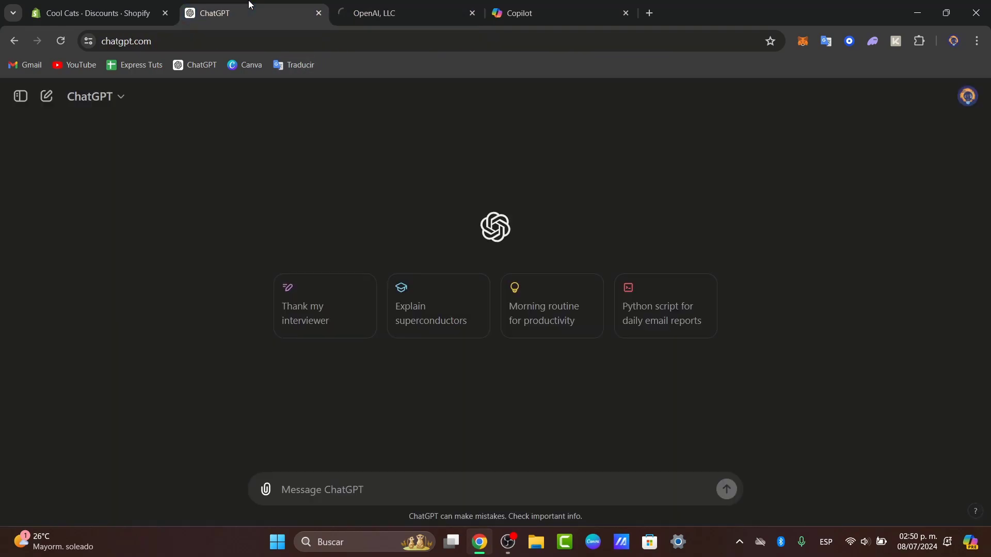
left_click(472, 13)
left_click(424, 4)
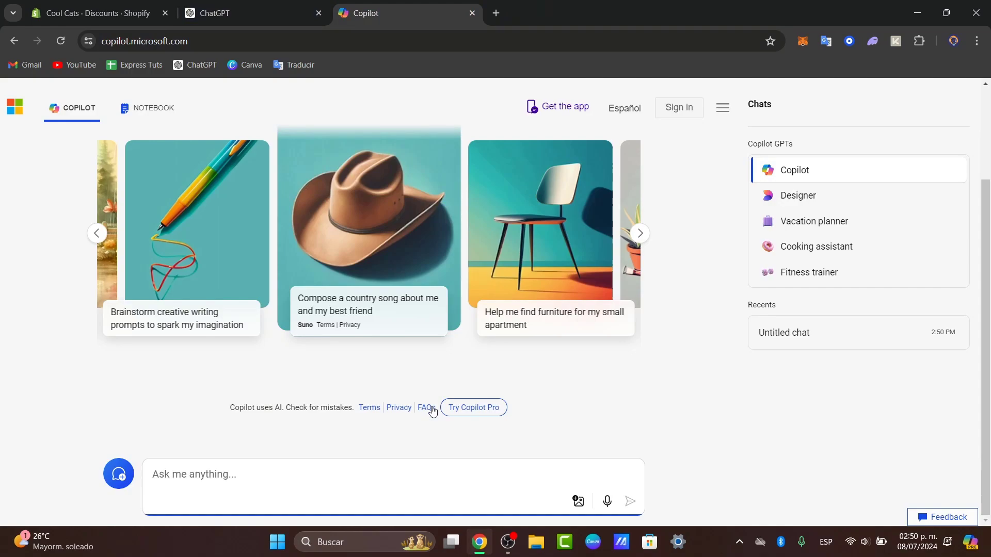
left_click(302, 7)
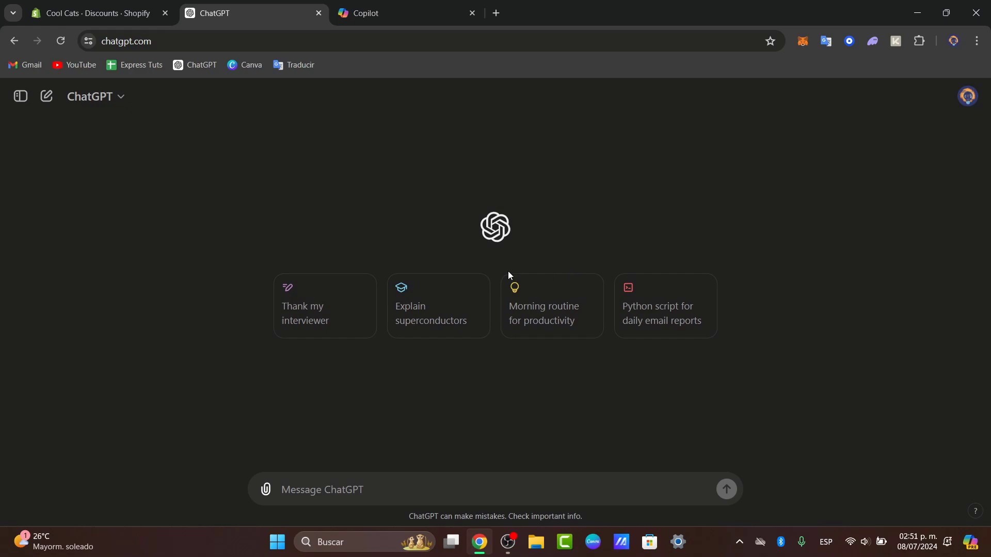
left_click(400, 10)
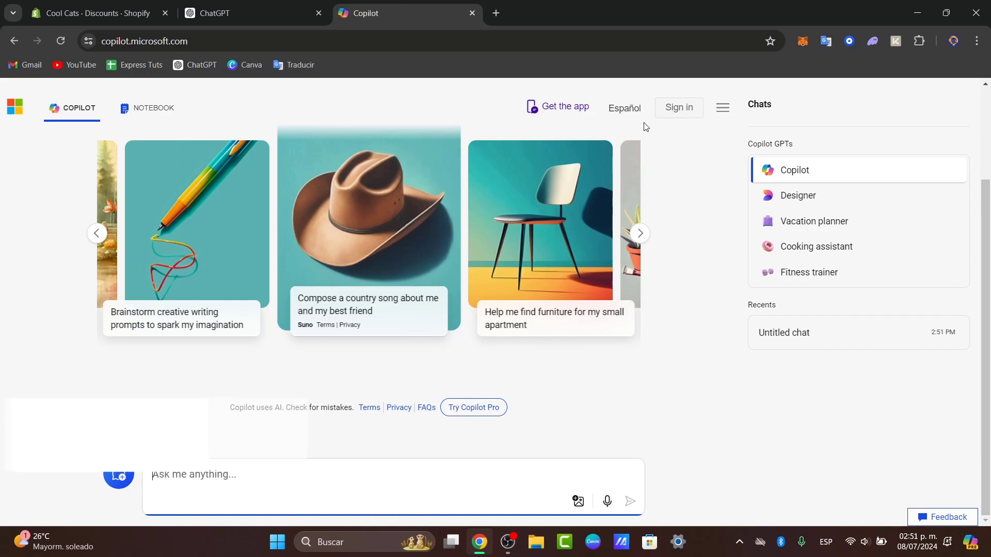
Step: Sign in to Copilot with a personal account, then focus the Ask box and advance the suggestion cards
left_click(682, 112)
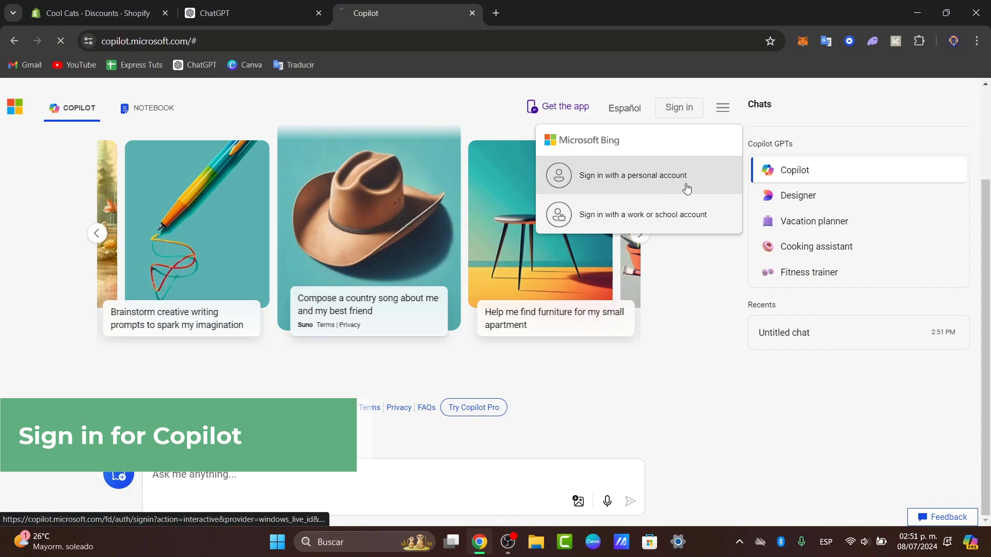
left_click(666, 191)
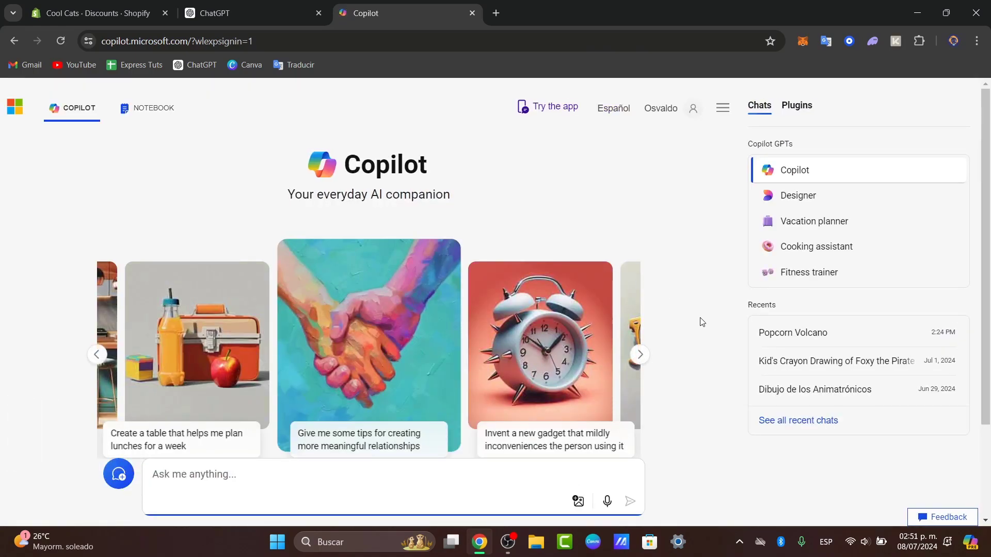
left_click(238, 465)
scroll(423, 342, "down", 2)
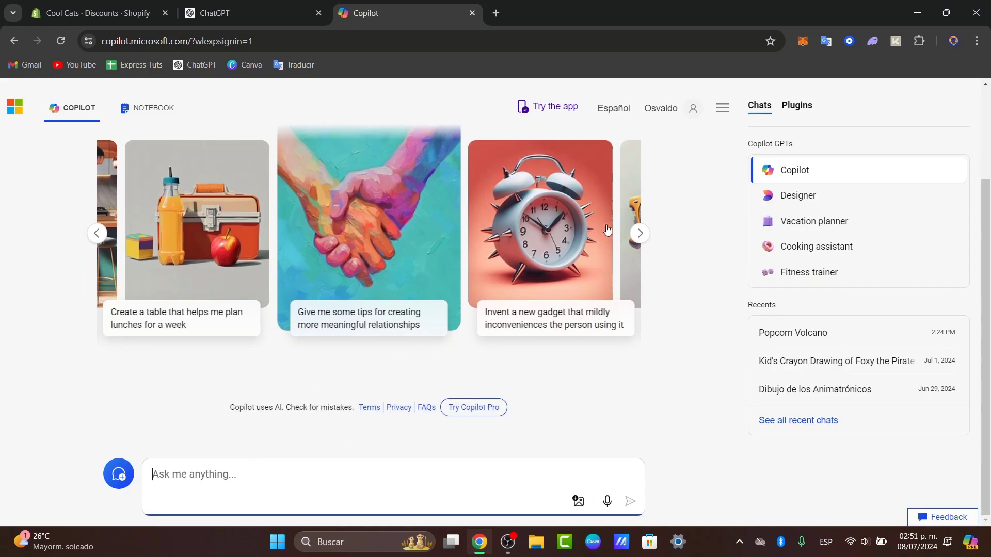
left_click(640, 233)
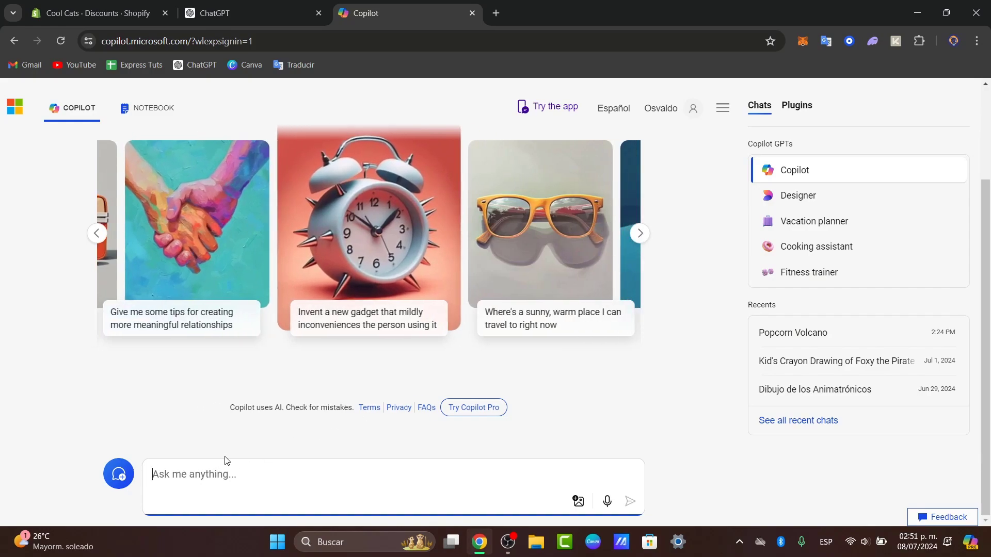
Step: Write the prompt 'Imagine a dog wearing glasses in the moon wearing an astronaut suit'
type("¿")
key("BackSpace")
type("Imagen")
key("BackSpace")
key("BackSpace")
key("BackSpace")
key("BackSpace")
type("ange")
key("BackSpace")
key("BackSpace")
key("BackSpace")
type("gine")
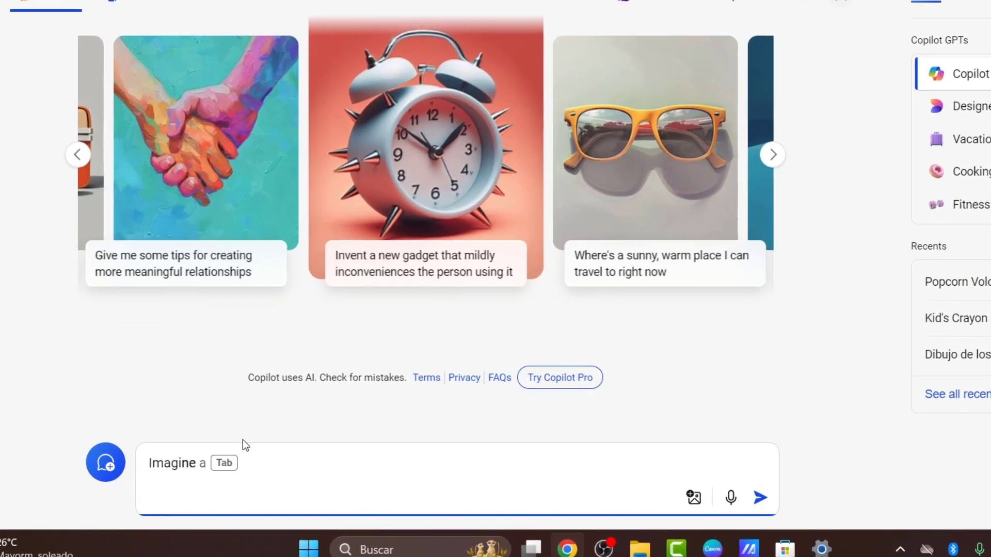
type(" a")
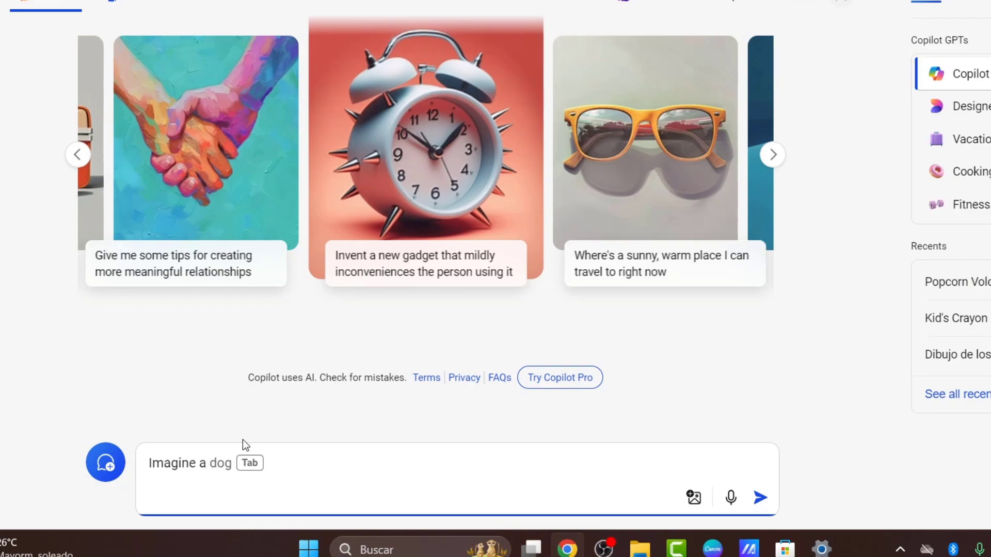
type(" dog wearing ")
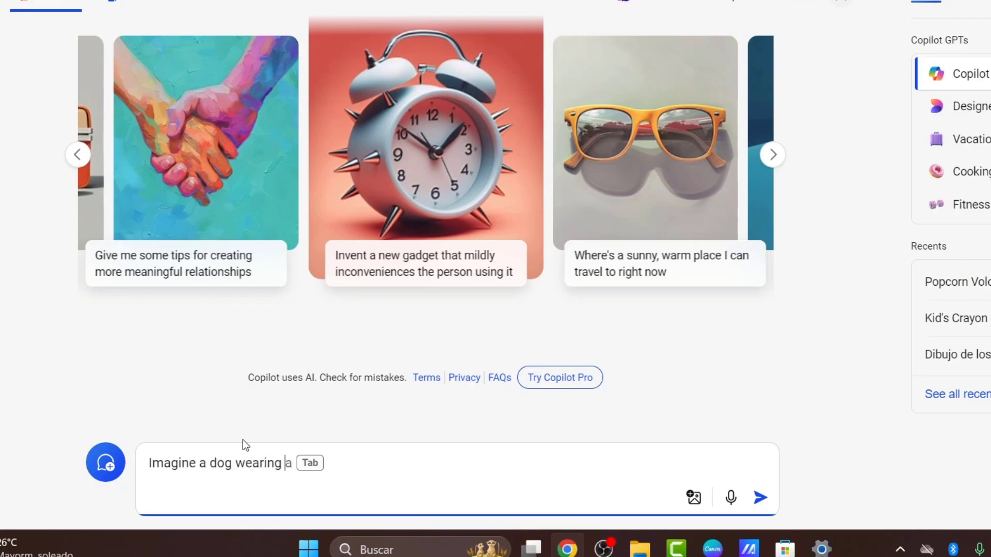
type("glasses,")
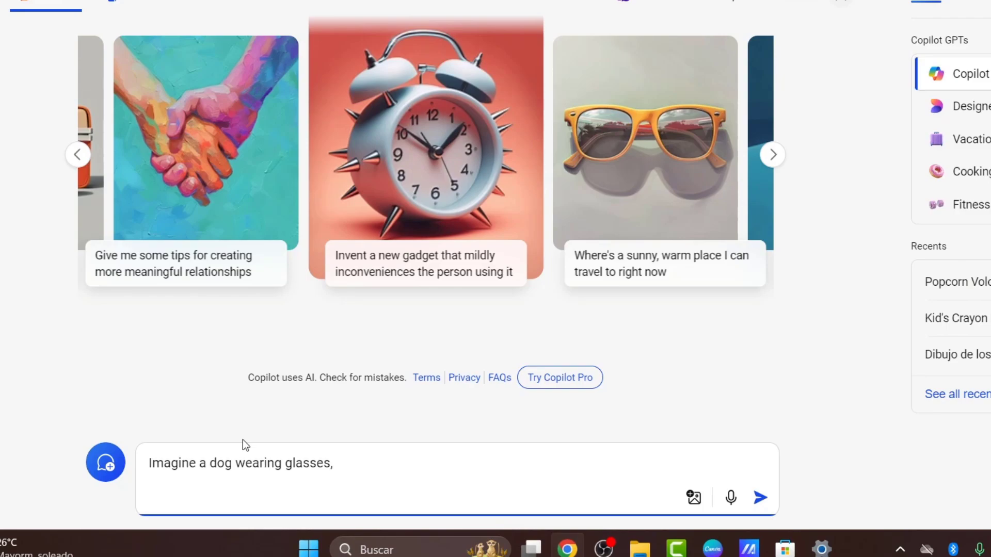
key("BackSpace")
type("in the moon wearing an astronaut suit ")
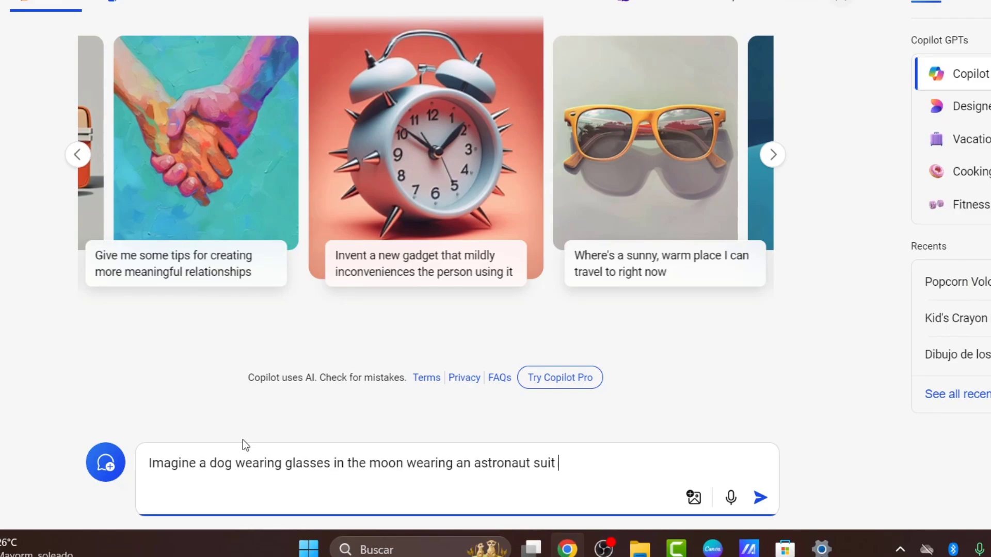
type(",")
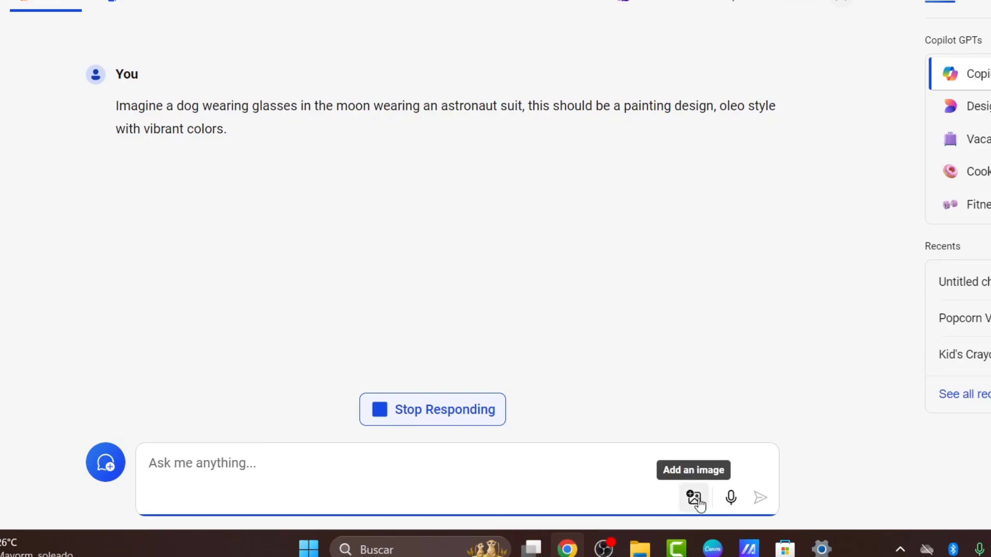
Step: Open and then dismiss the Add an image attachment options
left_click(695, 498)
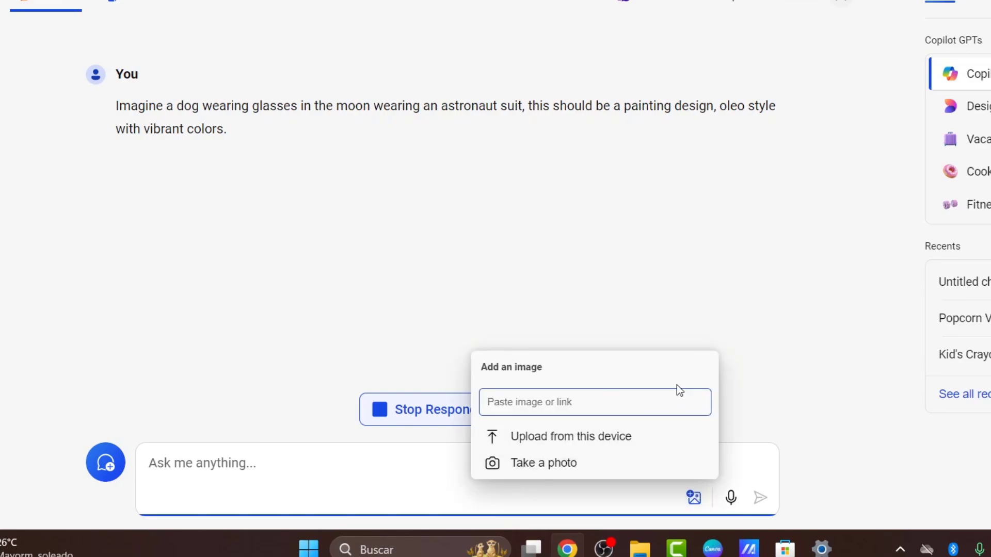
left_click(846, 376)
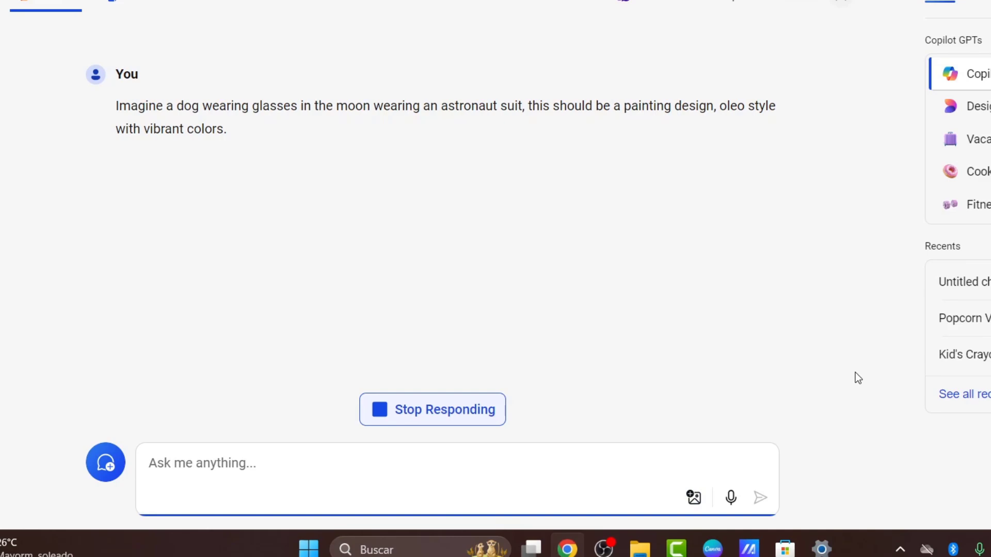
mouse_move(571, 1)
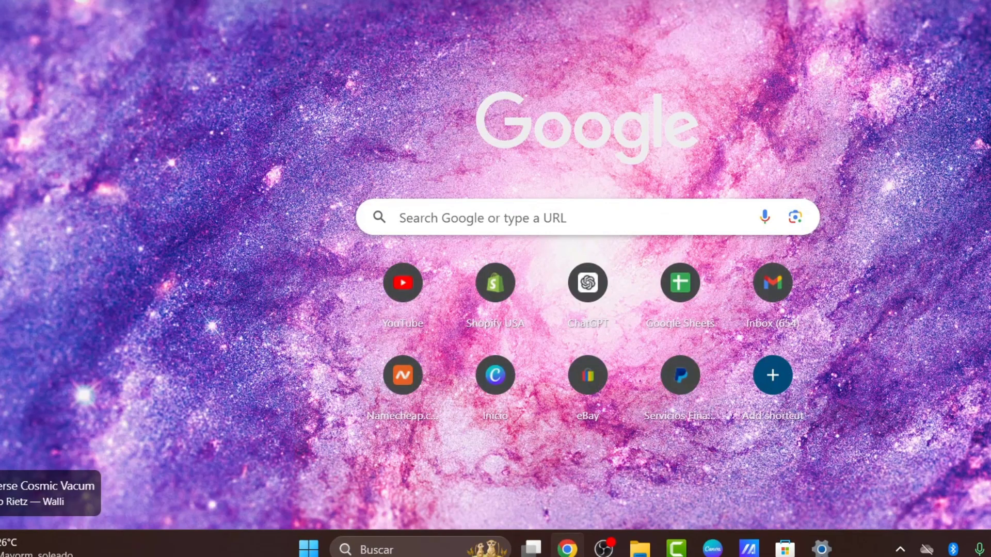
Step: Browse the 'oleo painting' image results and preview the abstract oil-painted purple-and-yellow tree
type("oleo")
key("BackSpace")
key("BackSpace")
key("BackSpace")
key("BackSpace")
key("BackSpace")
key("BackSpace")
key("BackSpace")
key("BackSpace")
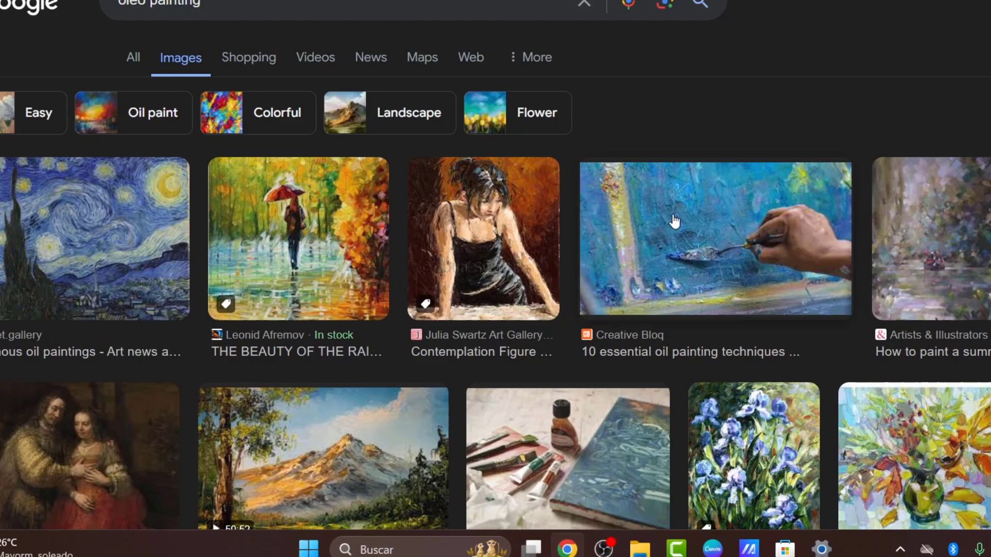
left_click(325, 246)
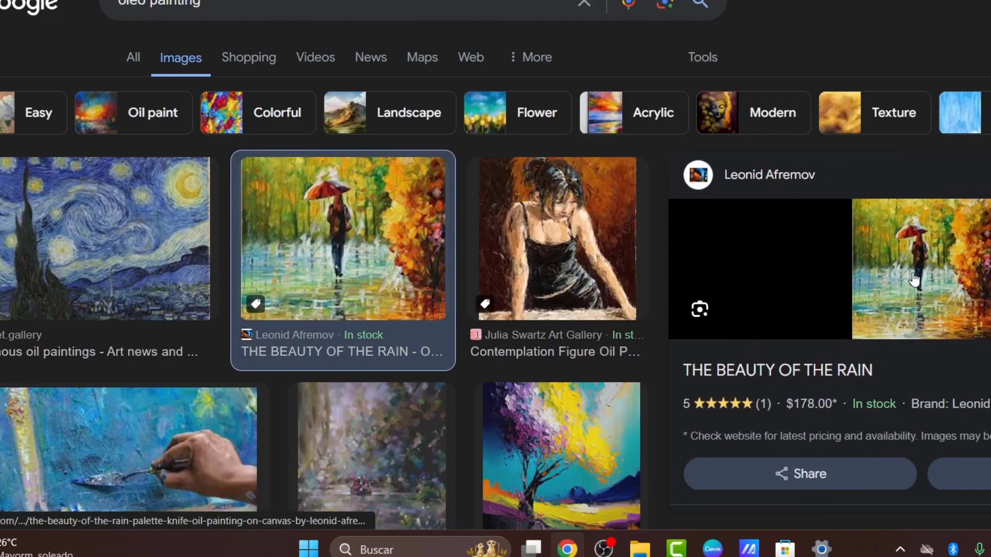
scroll(522, 376, "down", 1)
left_click(522, 375)
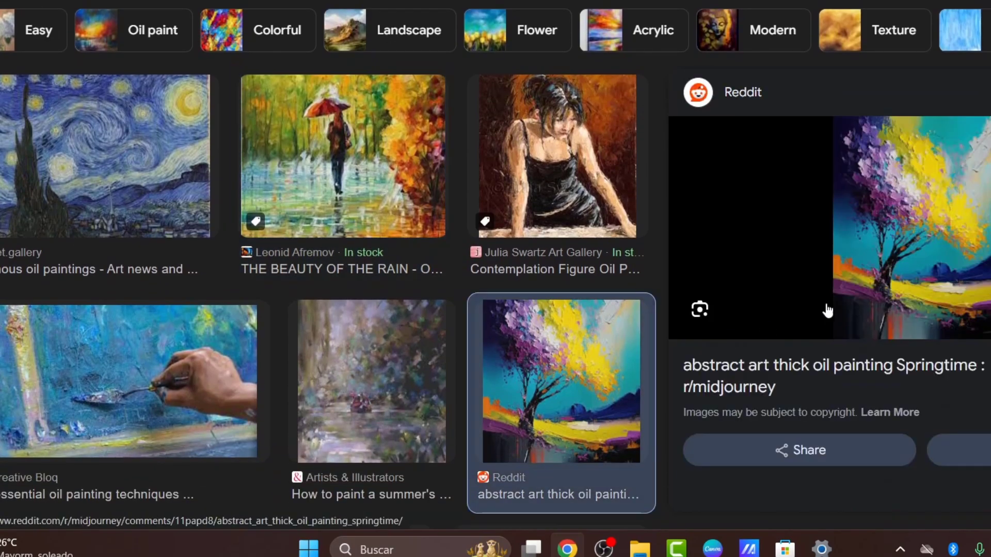
Step: Save the tree image to the computer with Save image as
right_click(902, 240)
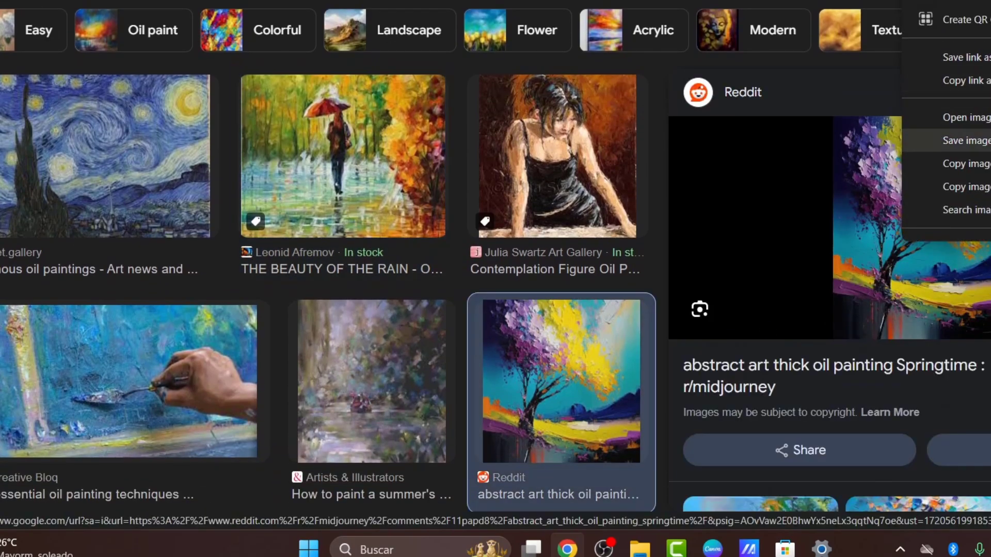
left_click(960, 137)
left_click(608, 275)
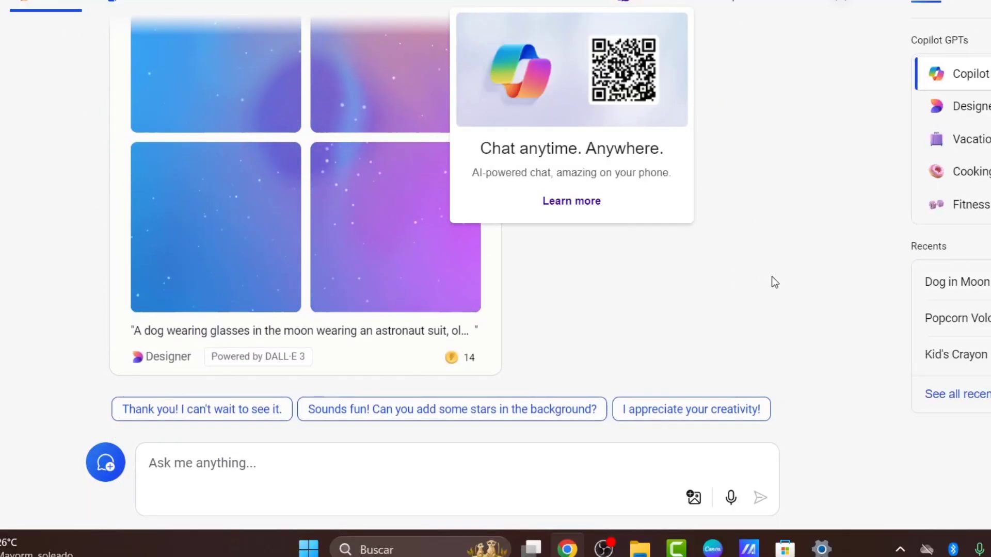
Step: Scroll back through the chat and highlight the oleo-style part of the original prompt
scroll(243, 145, "up", 2)
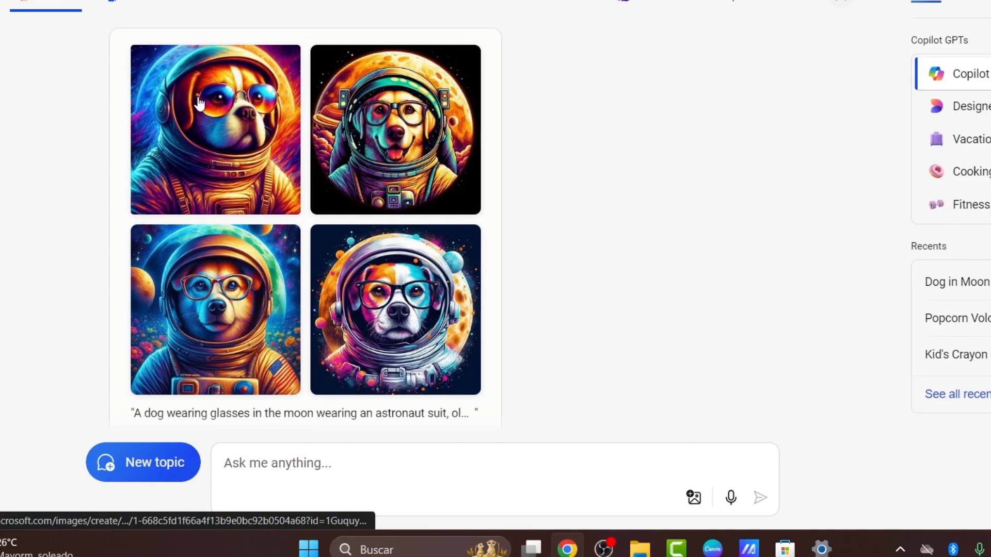
scroll(401, 230, "up", 5)
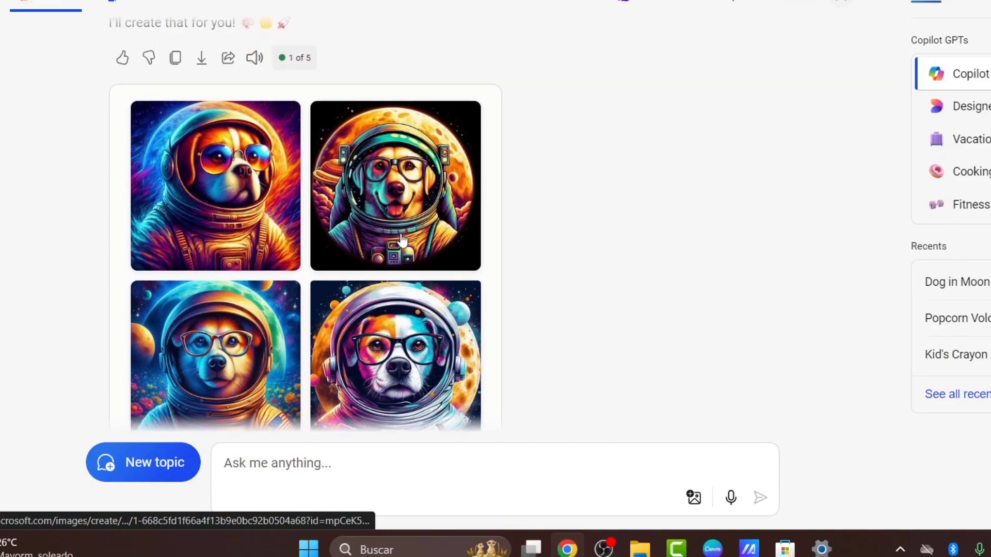
left_click_drag(651, 108, 784, 115)
scroll(519, 324, "down", 7)
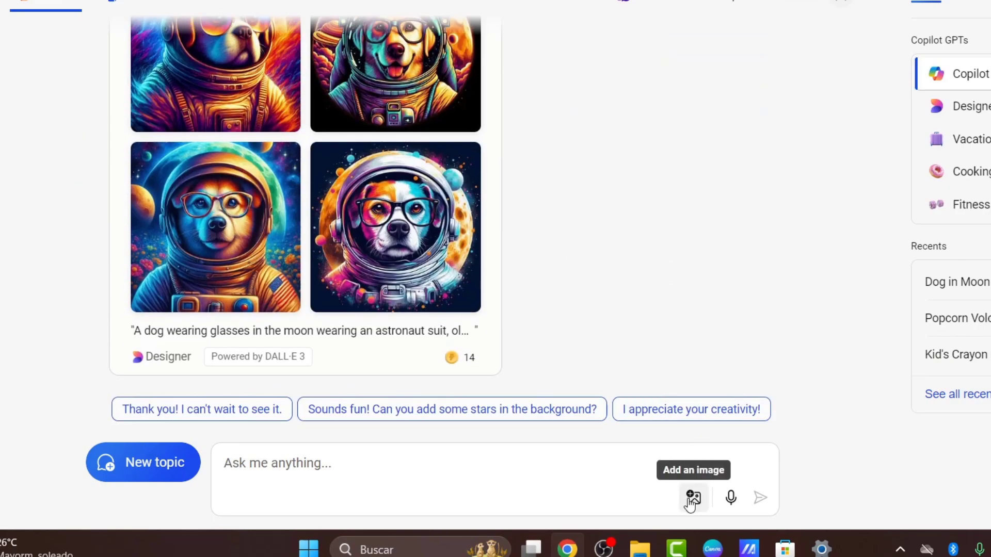
Step: Attach the saved 'images (4)' tree painting from this device and write 'This style should be oleo'
left_click(694, 499)
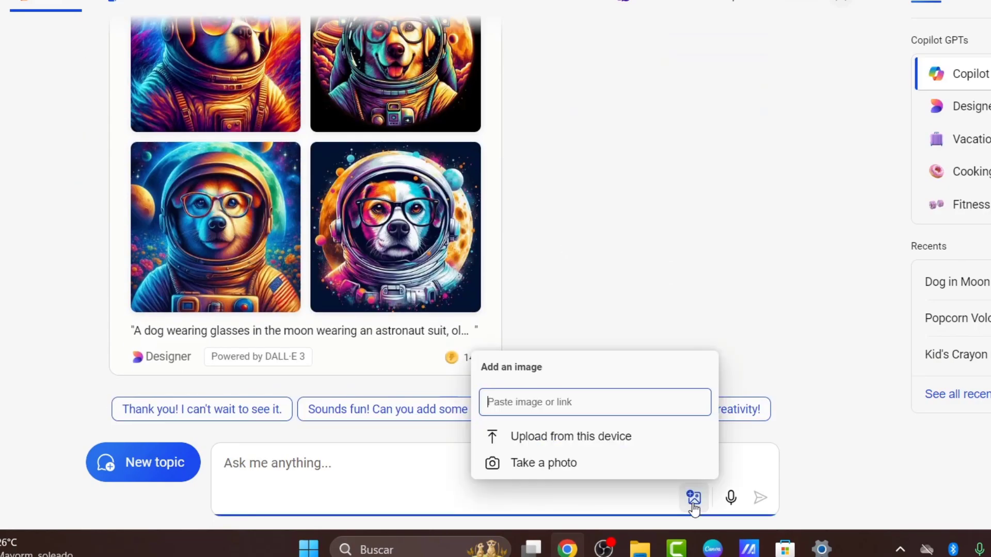
left_click(577, 440)
left_click(206, 10)
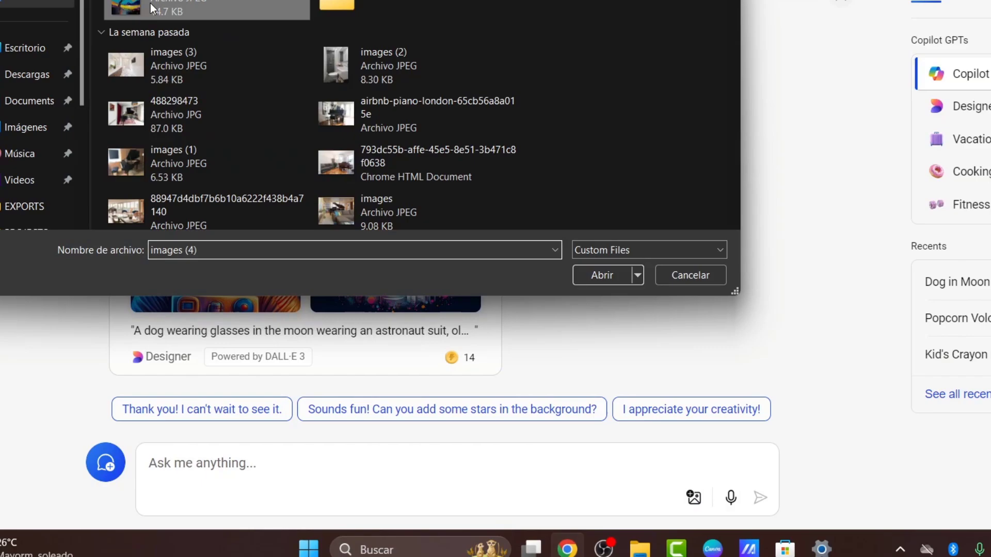
left_click(594, 275)
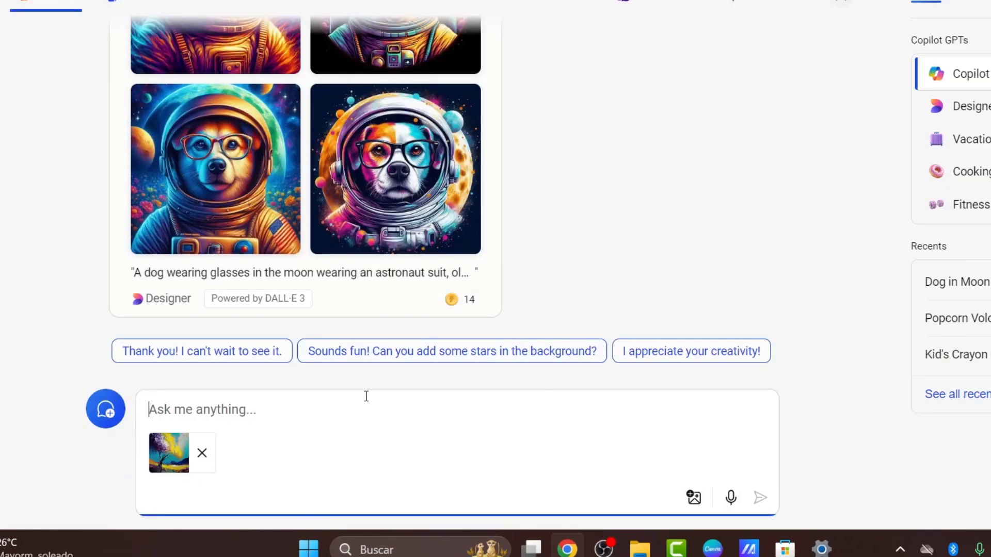
type("This sty")
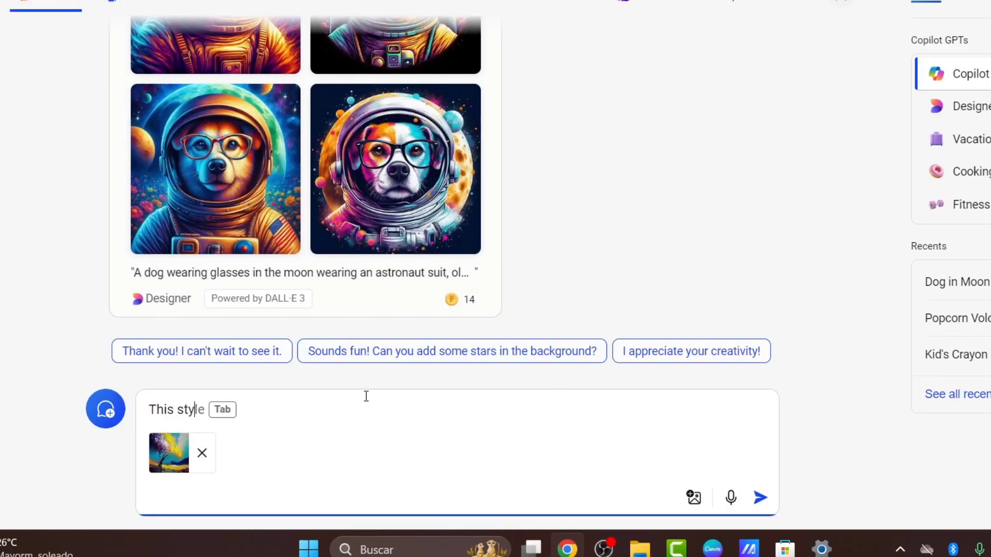
type("le should be o")
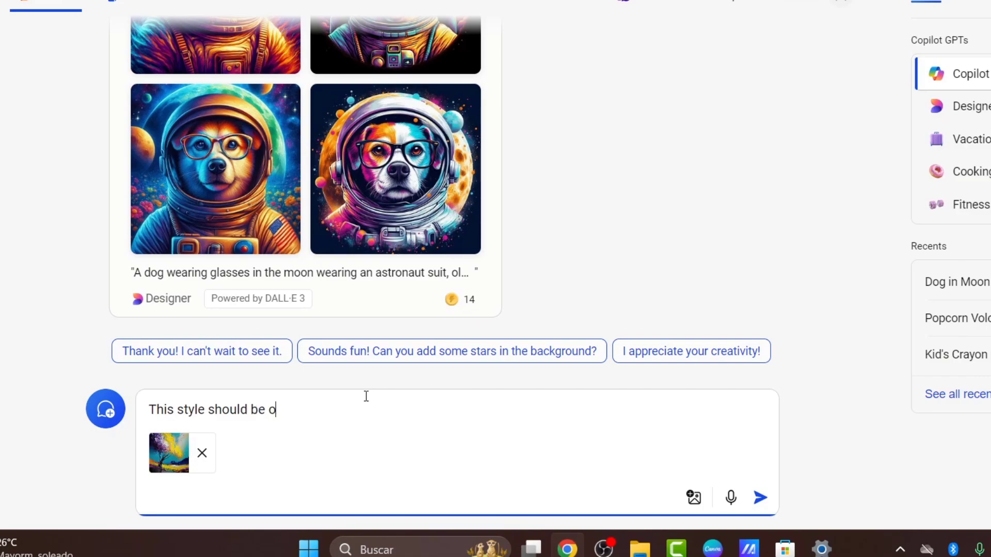
type("leo")
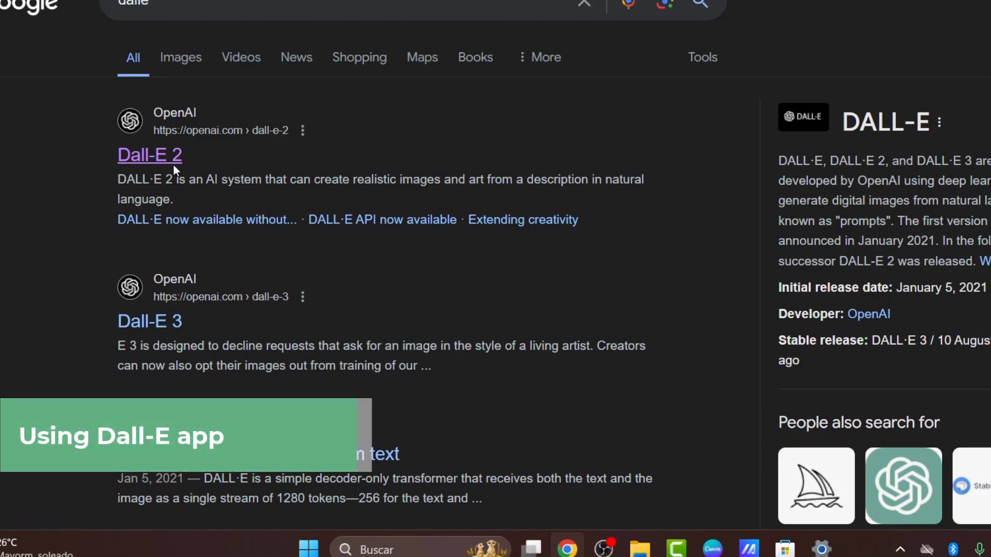
Step: Open the Dall-E 2 search result and sign in to OpenAI with a Google account
left_click(178, 170)
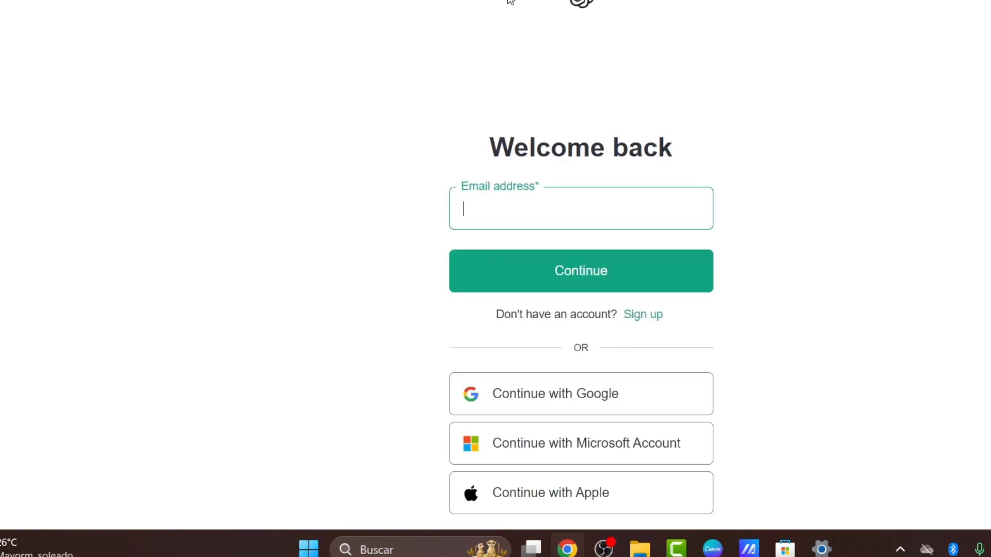
left_click(564, 393)
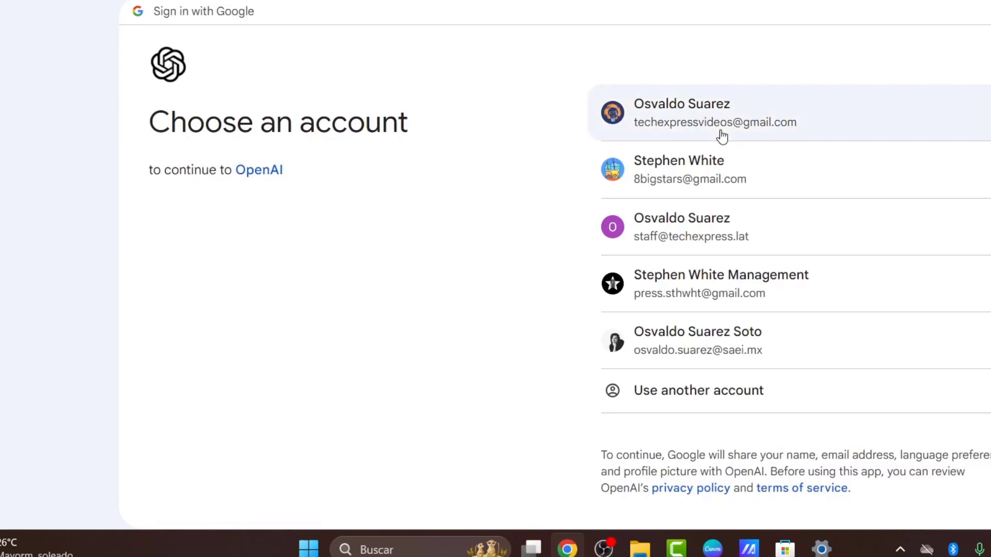
left_click(721, 135)
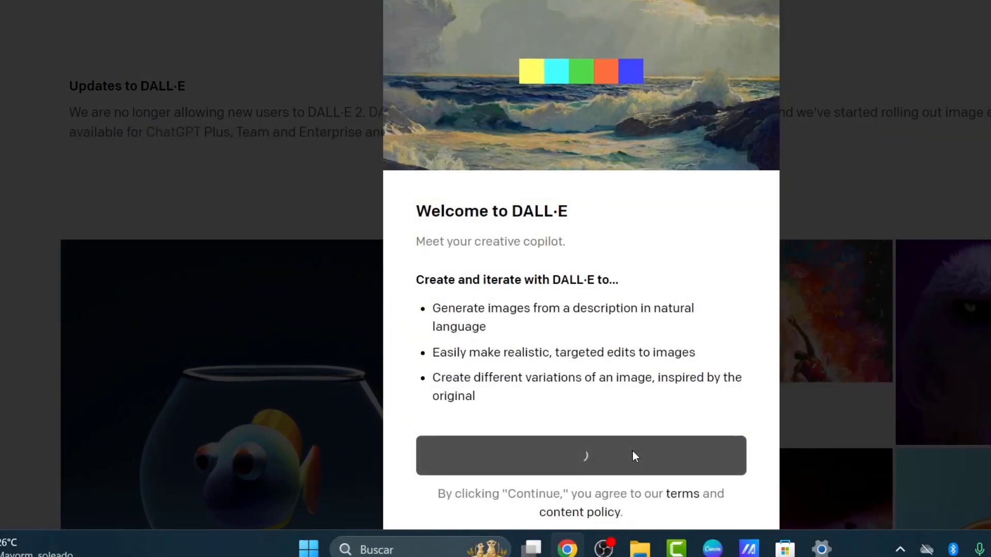
Step: Go to the DALL·E 2 introduction page
scroll(743, 278, "down", 3)
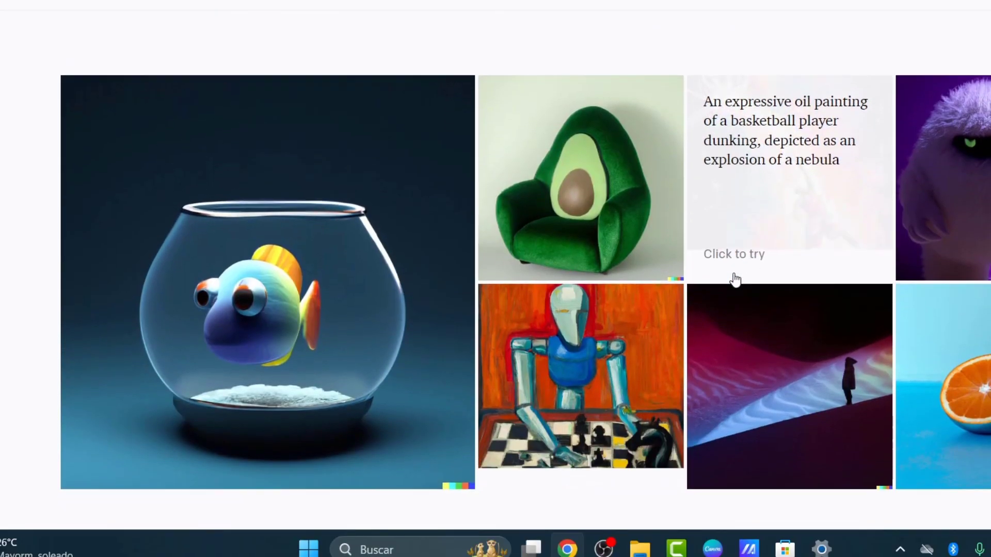
scroll(325, 133, "up", 3)
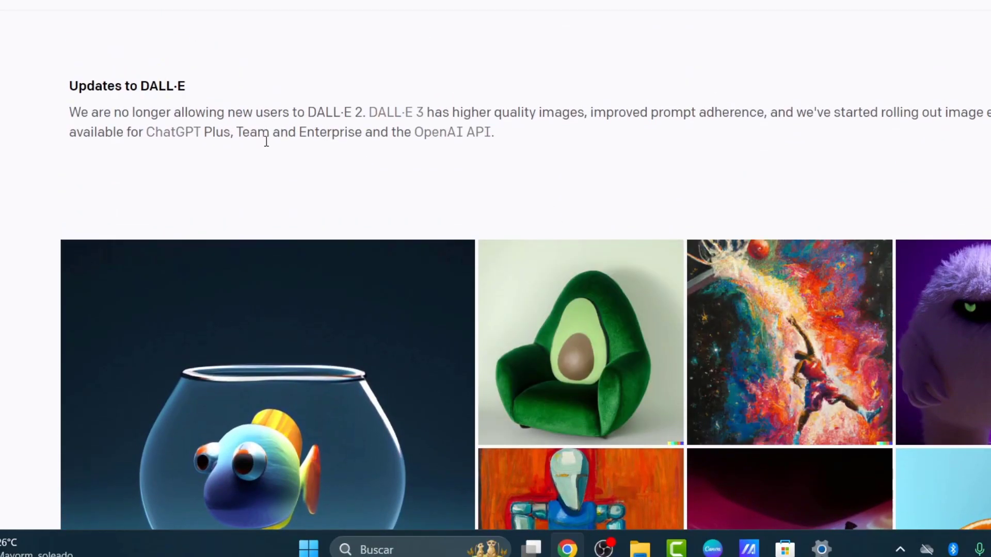
left_click_drag(405, 112, 574, 287)
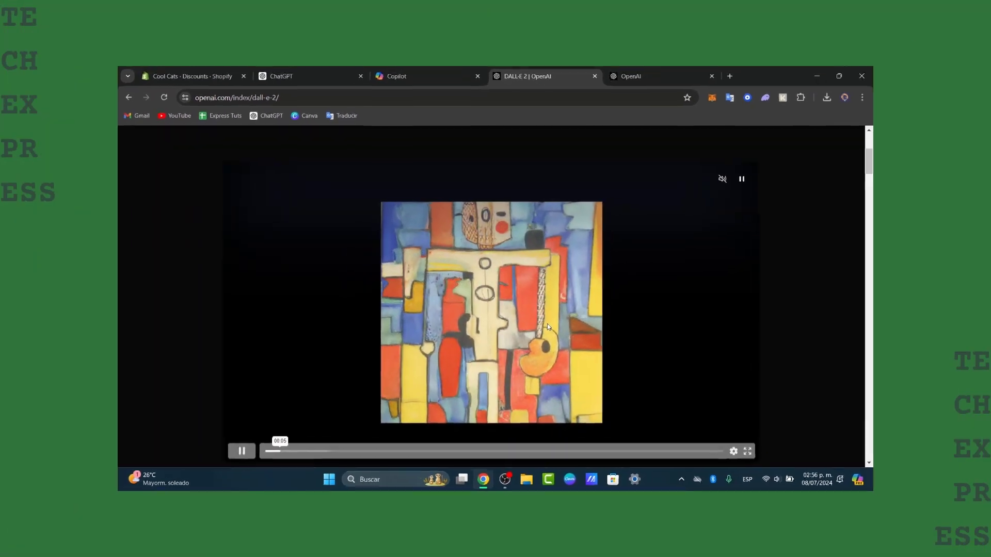
Step: Switch back to the Copilot chat and scroll down to the new oil-painting-style astronaut dog images
left_click(433, 91)
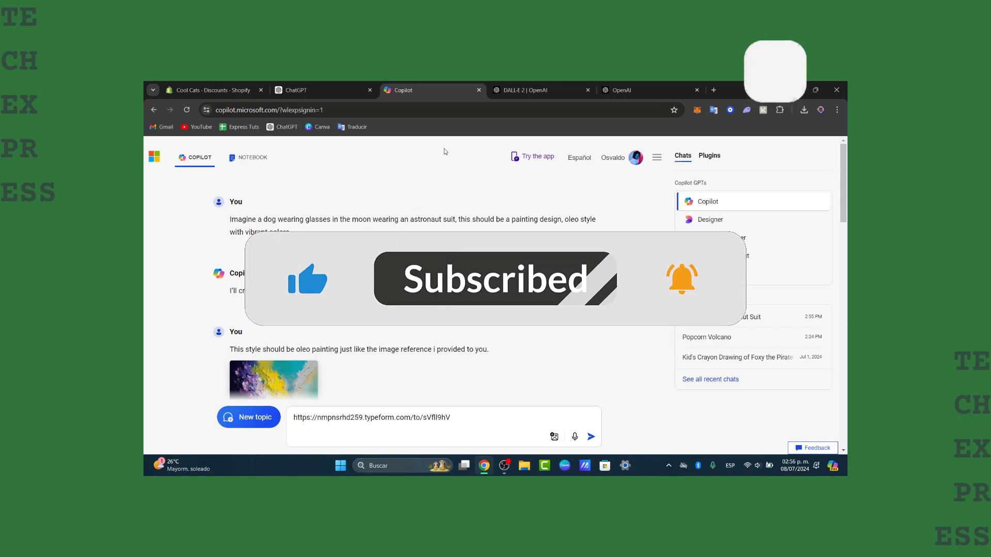
scroll(524, 294, "down", 4)
scroll(524, 294, "down", 8)
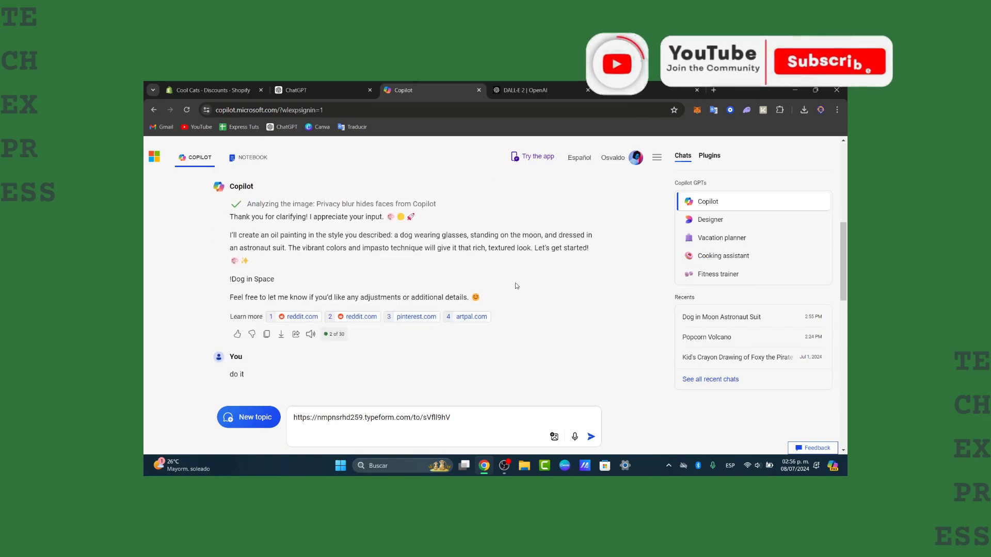
scroll(513, 283, "down", 8)
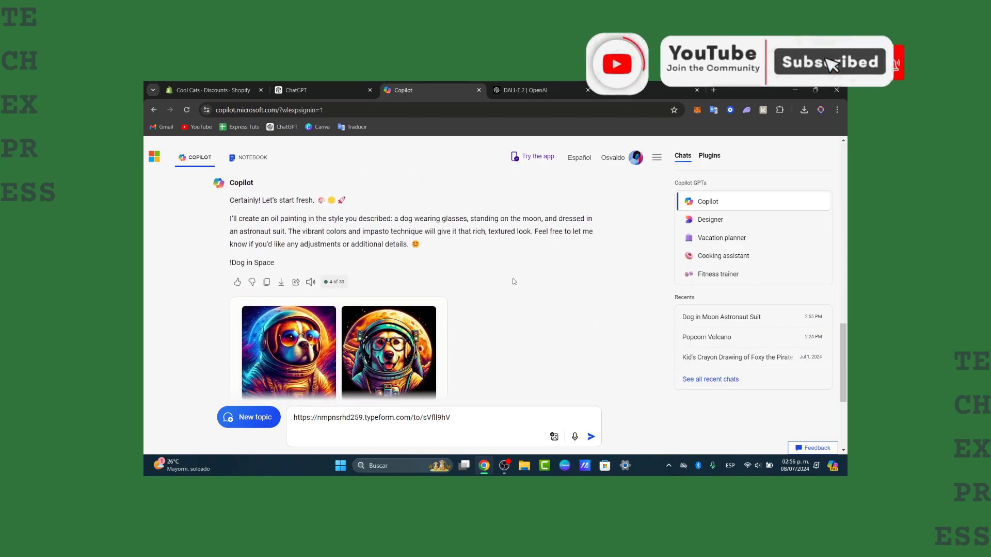